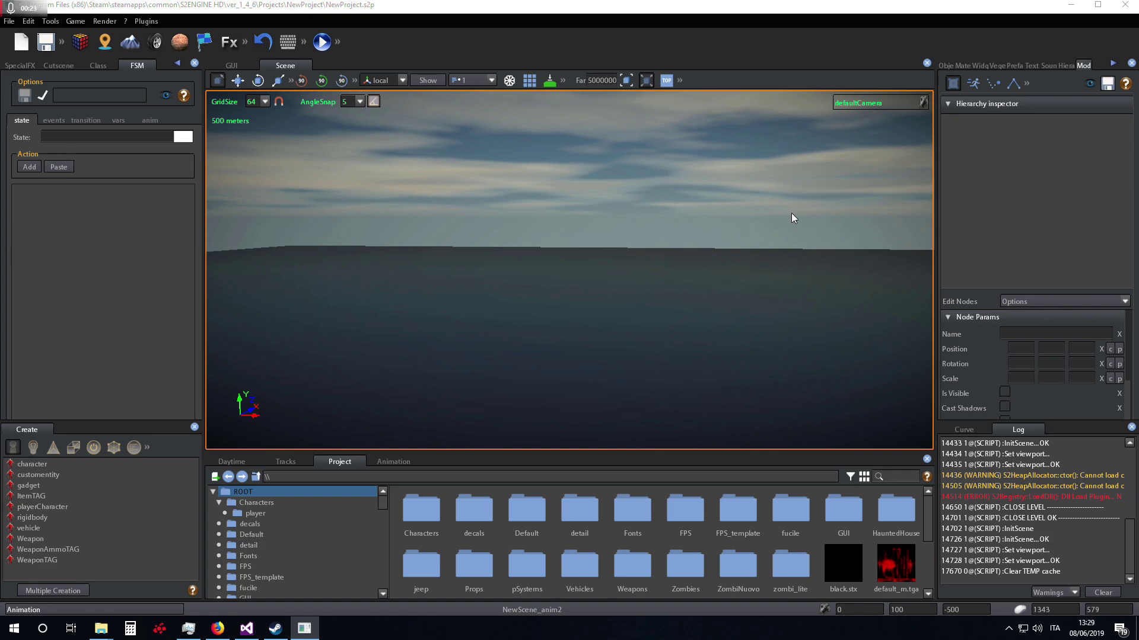
Open the Zombies > GeneticMonster folder and place customentity_1 in the viewport
left_click_drag(385, 507, 382, 550)
scroll(313, 549, "down", 5)
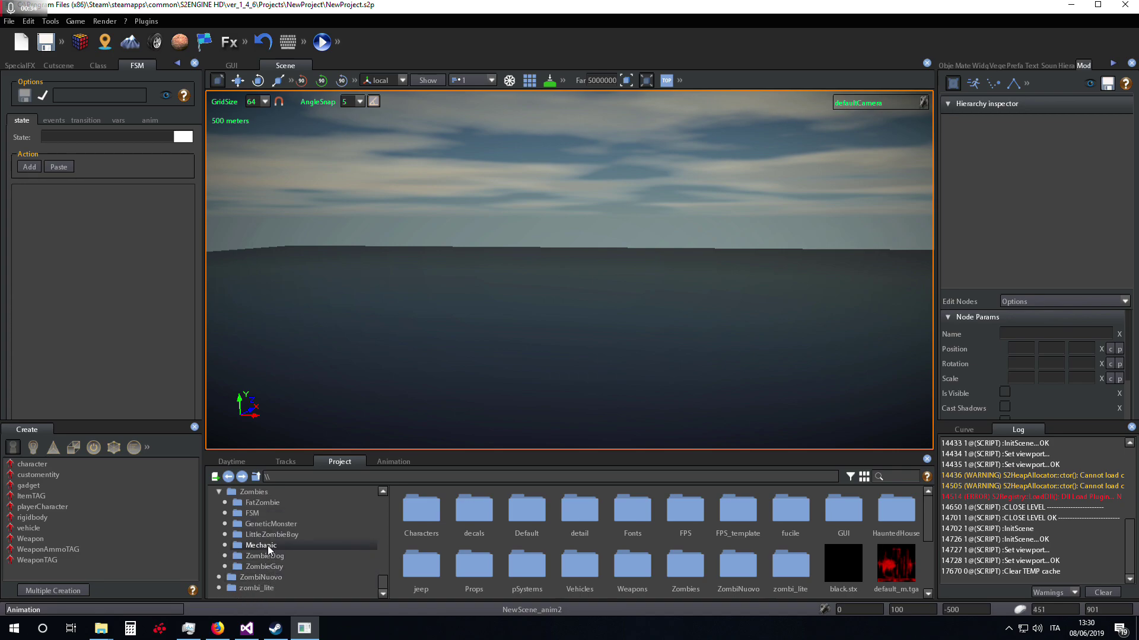
left_click(267, 524)
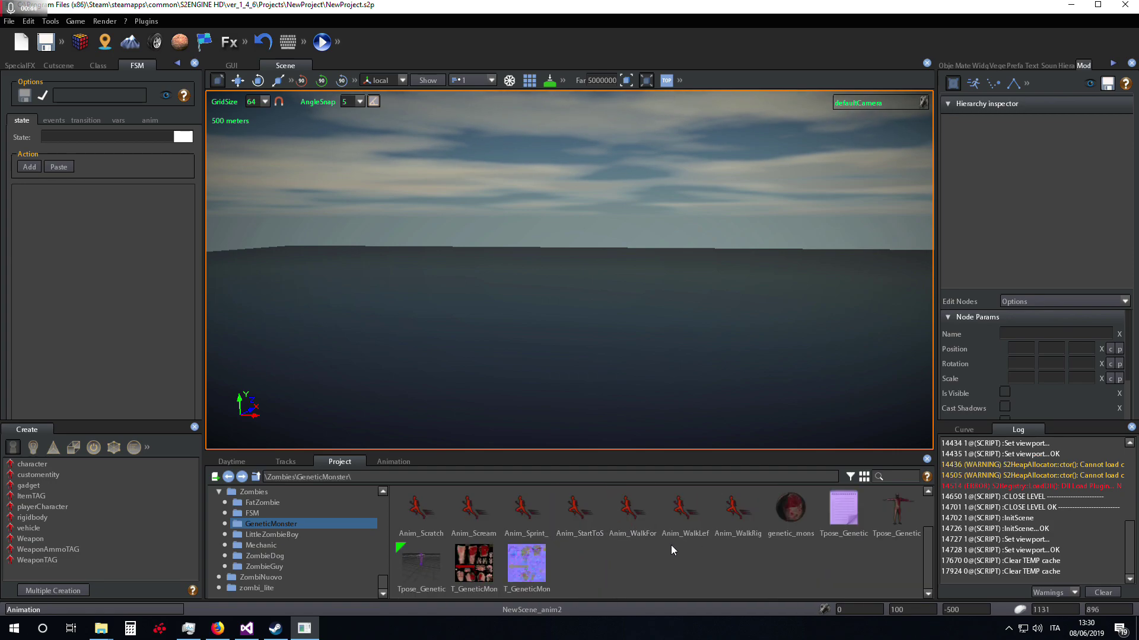
left_click(41, 475)
left_click(497, 372)
Raise the entity, assign Tpose_Genetic as its model, and orbit to the monster's front
left_click_drag(497, 308, 497, 275)
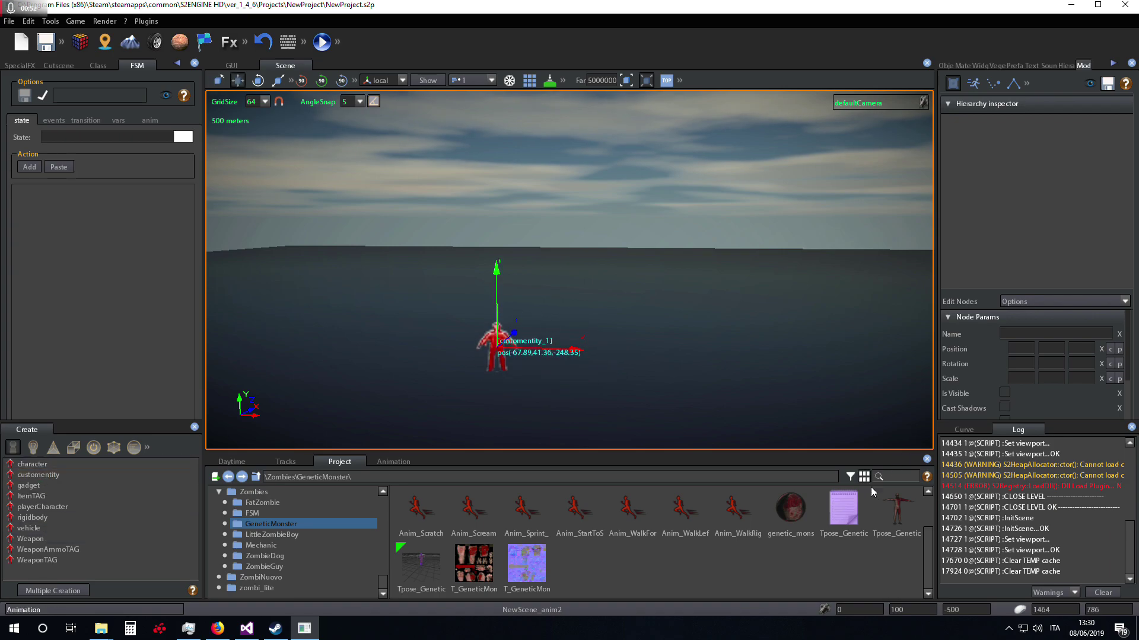
left_click_drag(901, 517, 537, 358)
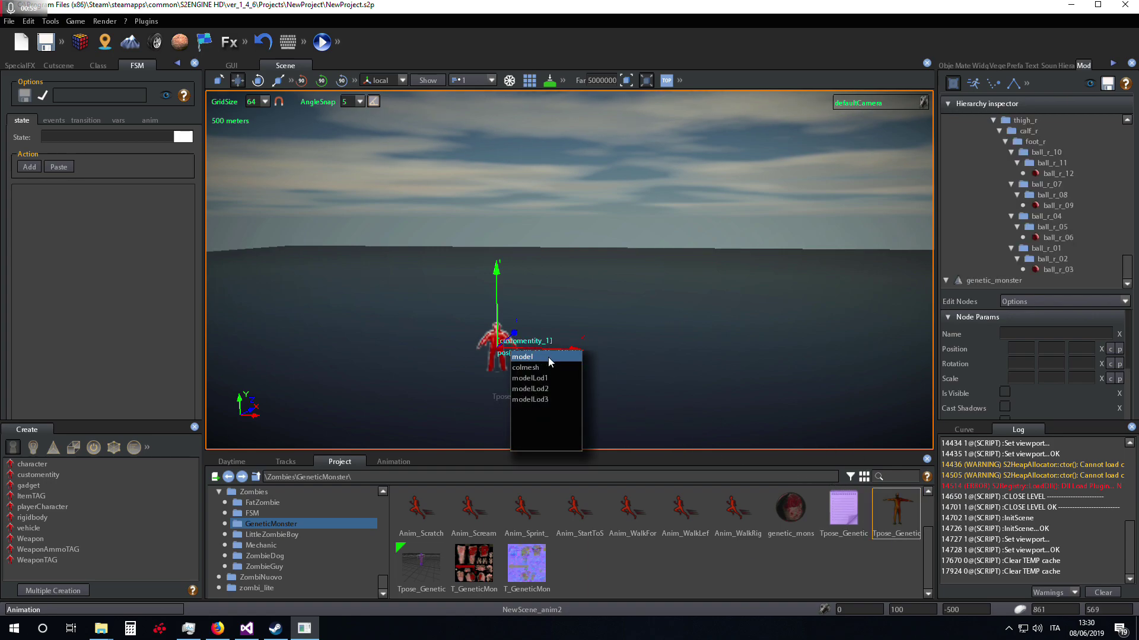
left_click(548, 357)
right_click_drag(635, 304, 569, 279)
left_click_drag(561, 252, 567, 272)
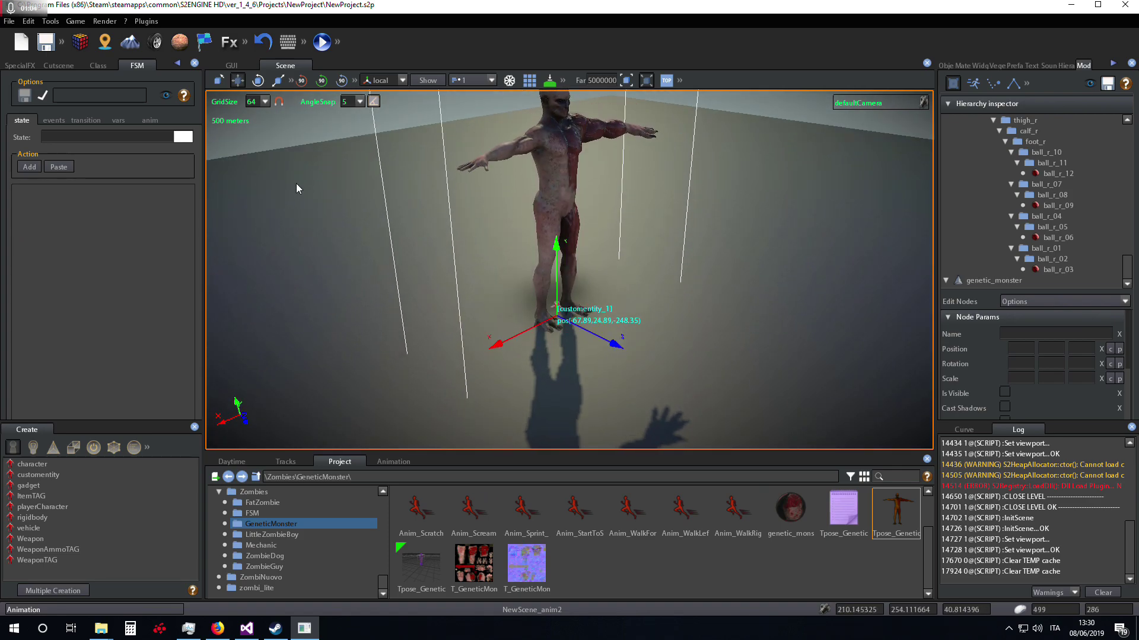
Set the Class tab's modelscript to Tpose_Genetic, then bring up that asset's options
left_click(94, 64)
scroll(123, 267, "down", 10)
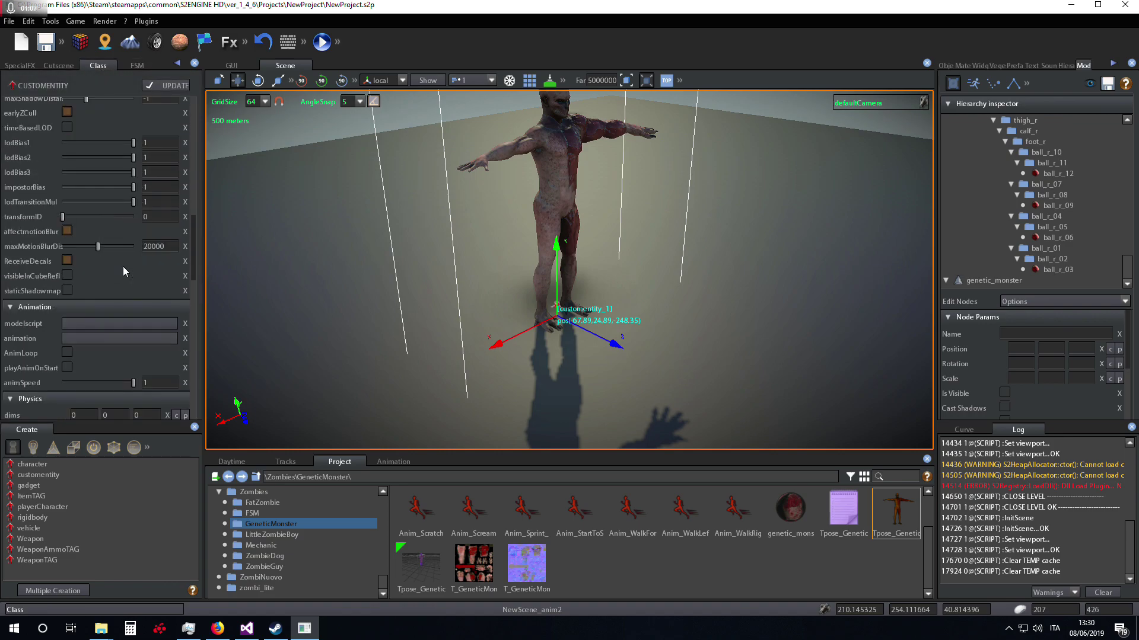
scroll(123, 265, "down", 3)
scroll(123, 265, "down", 3)
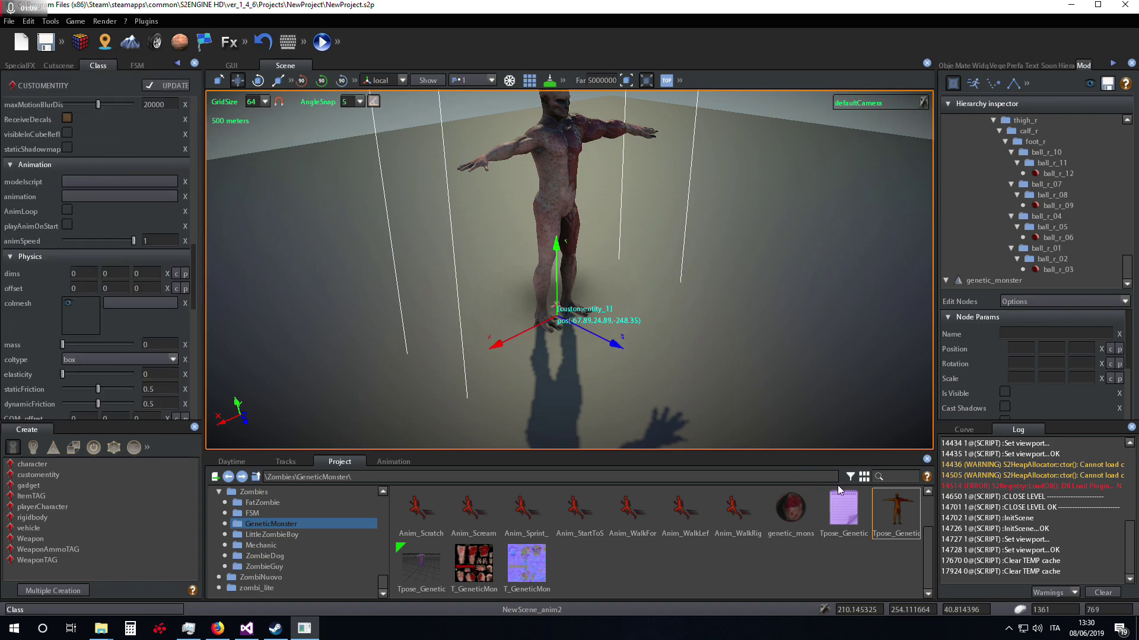
left_click_drag(846, 519, 114, 184)
right_click(900, 511)
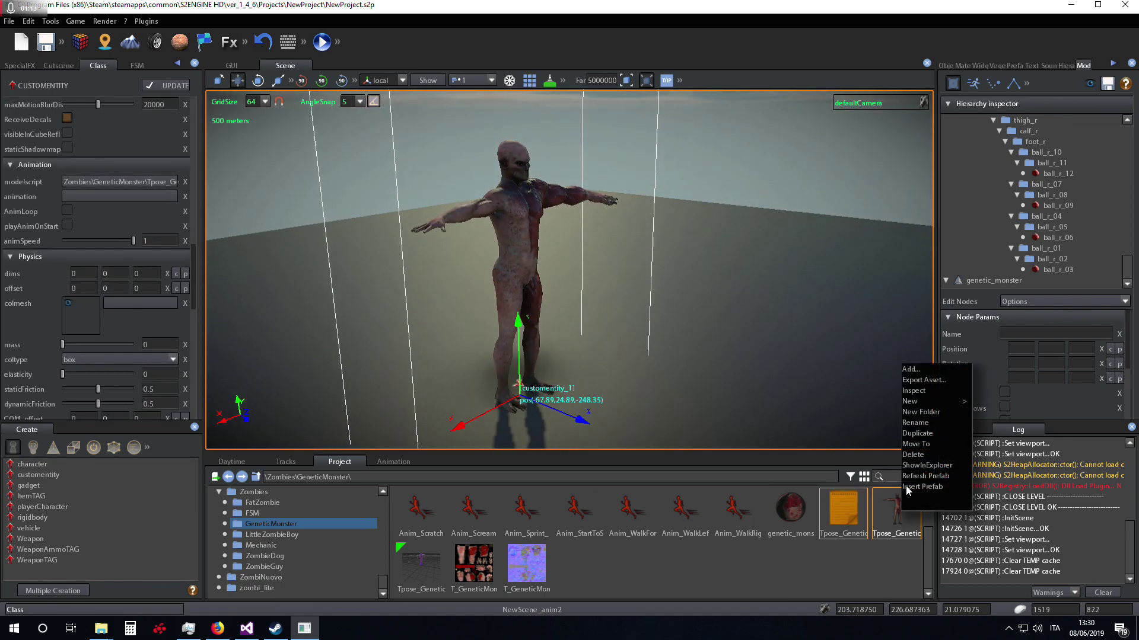
Inspect Tpose_Genetic in the Model viewer and turn the preview slightly
left_click(913, 391)
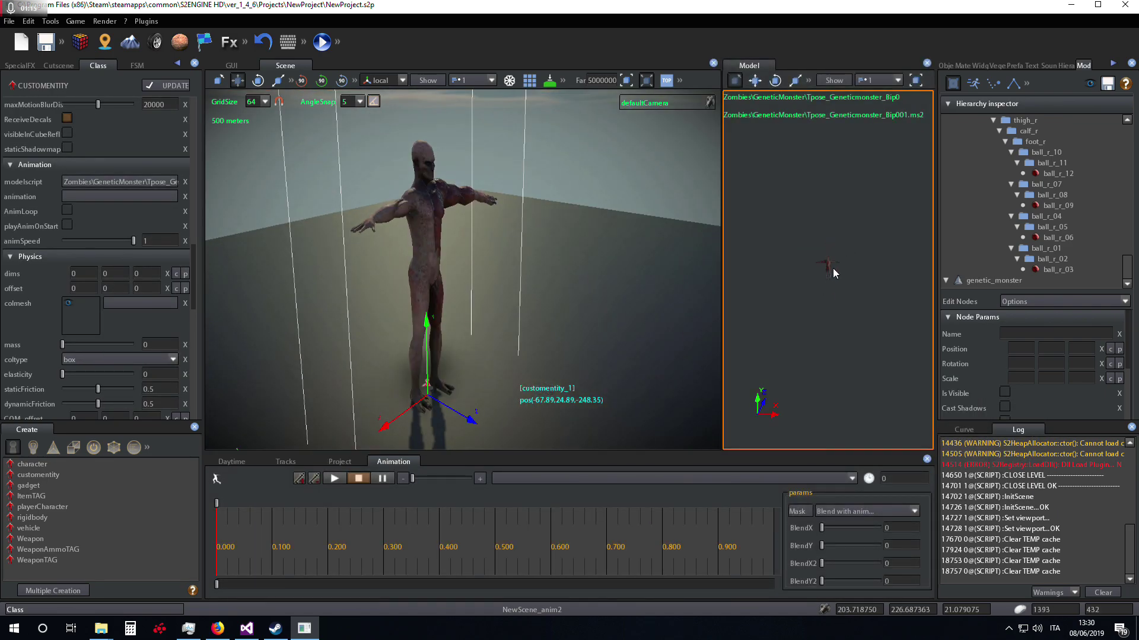
scroll(832, 268, "up", 5)
scroll(849, 266, "down", 3)
left_click_drag(852, 269, 792, 270)
Play the run animation, then preview hitFront, walk, die and died
left_click(972, 83)
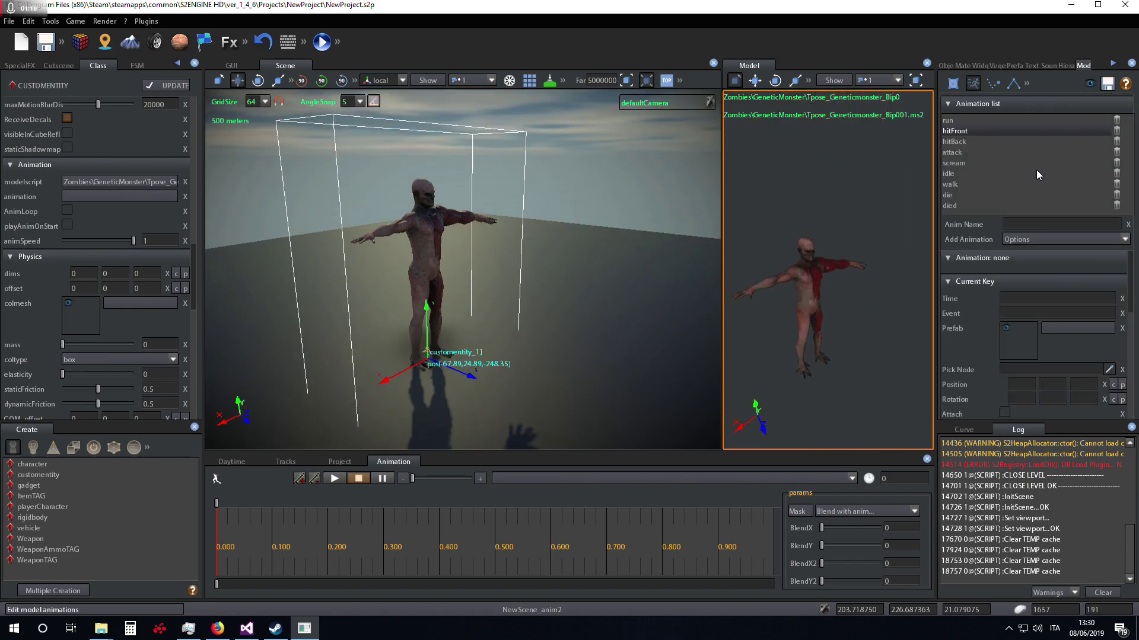
left_click(972, 121)
left_click(334, 480)
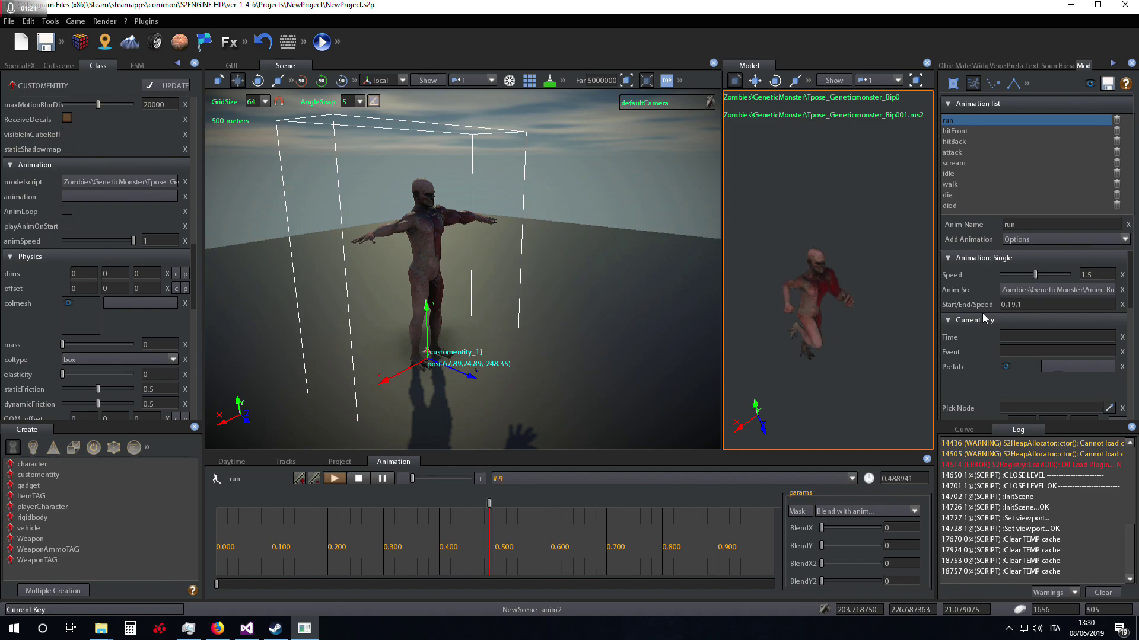
left_click(976, 129)
left_click(965, 185)
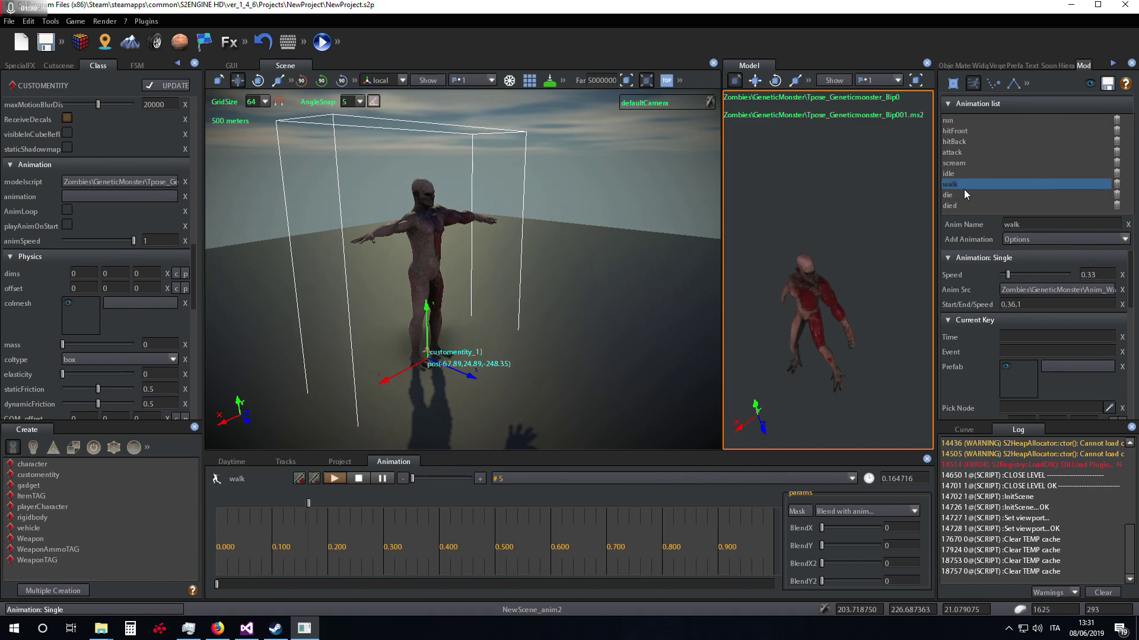
left_click(965, 195)
left_click(970, 206)
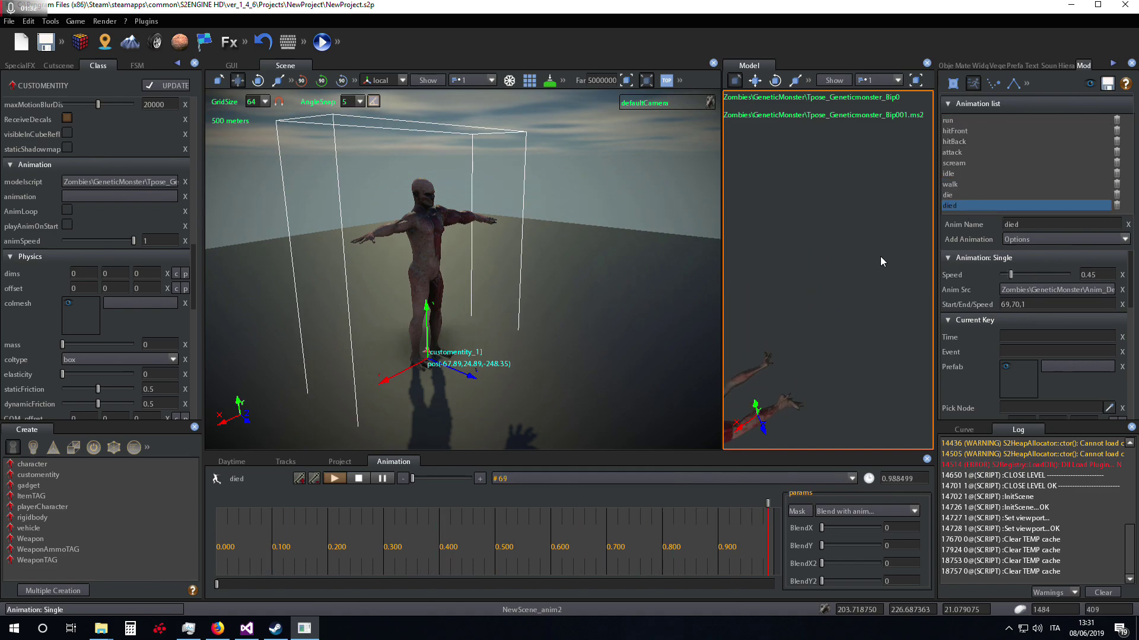
key("Up")
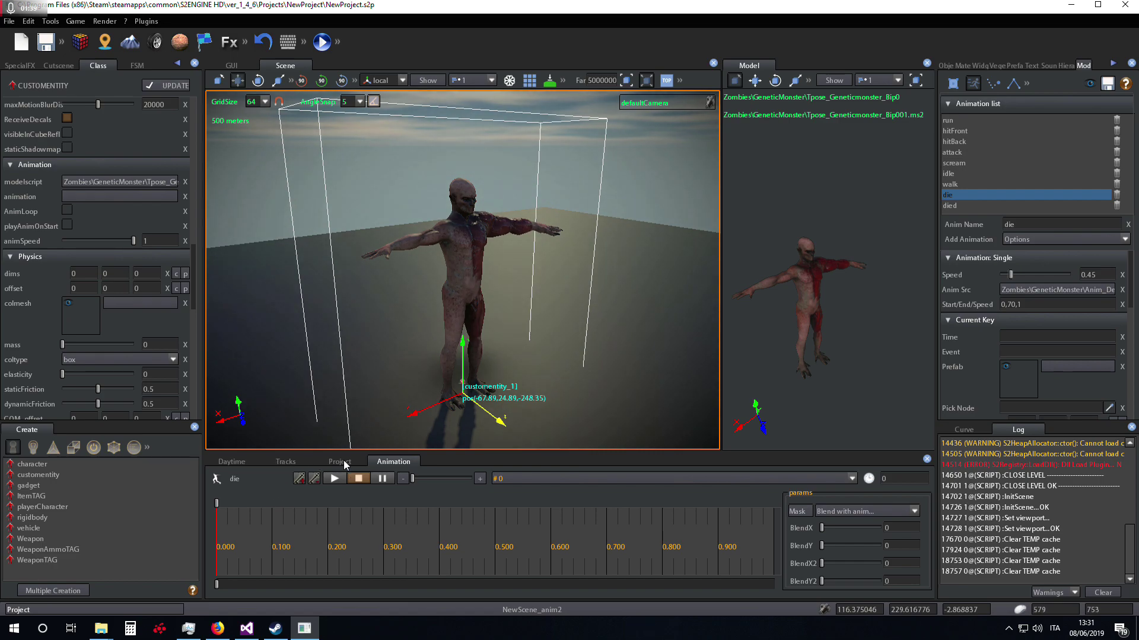
In the Project tab, make a new fsm file named test_transitions
left_click(340, 462)
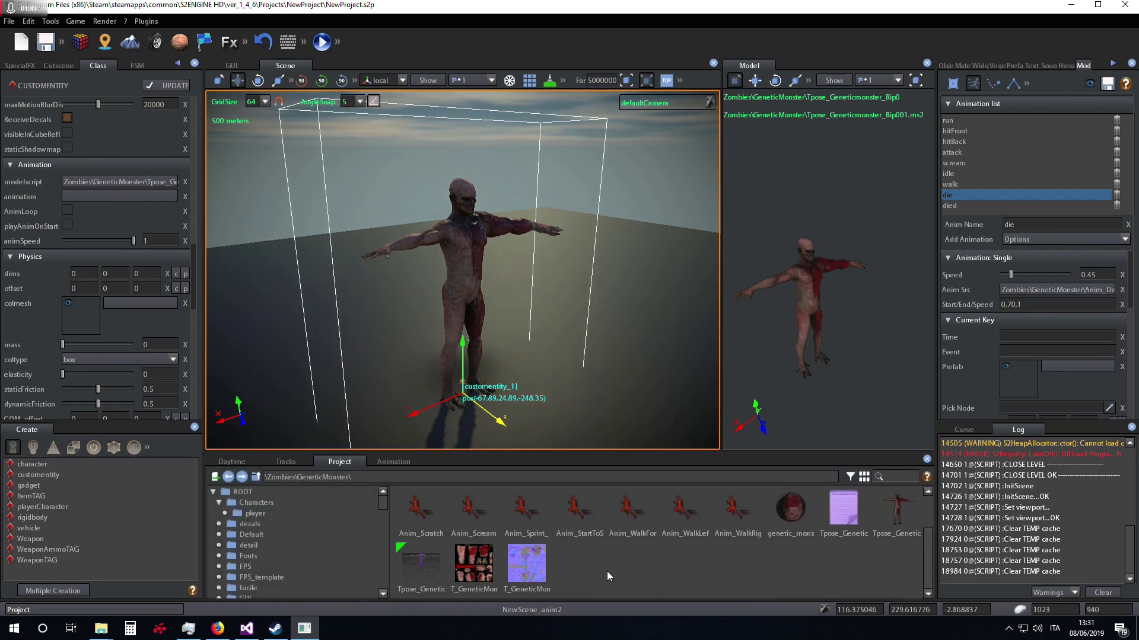
right_click(607, 571)
mouse_move(635, 582)
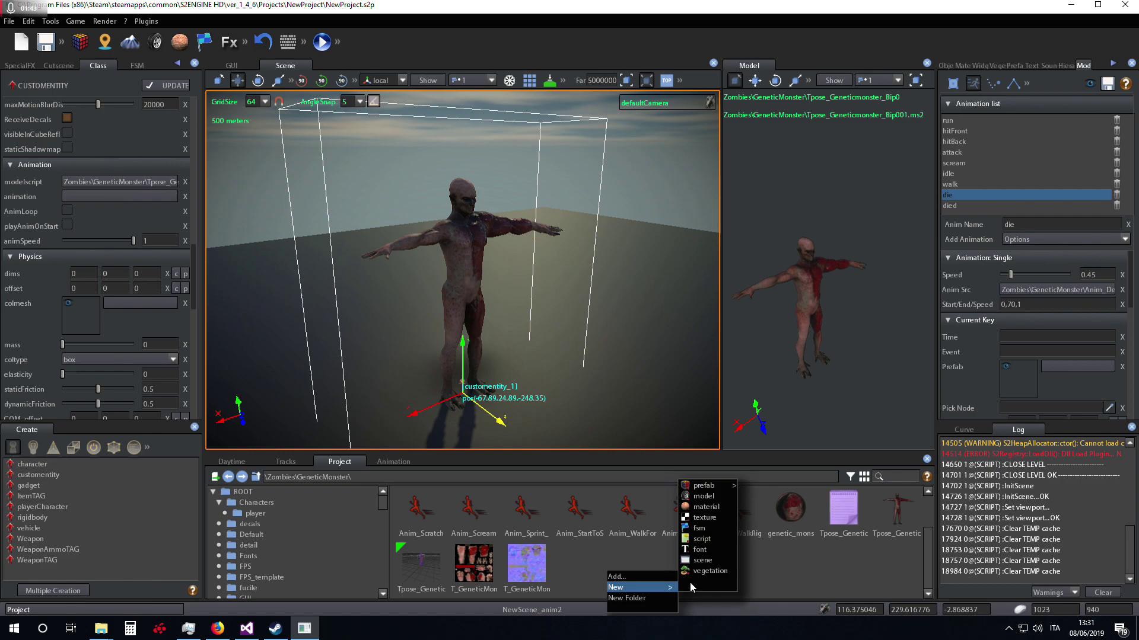
left_click(700, 527)
left_click(565, 309)
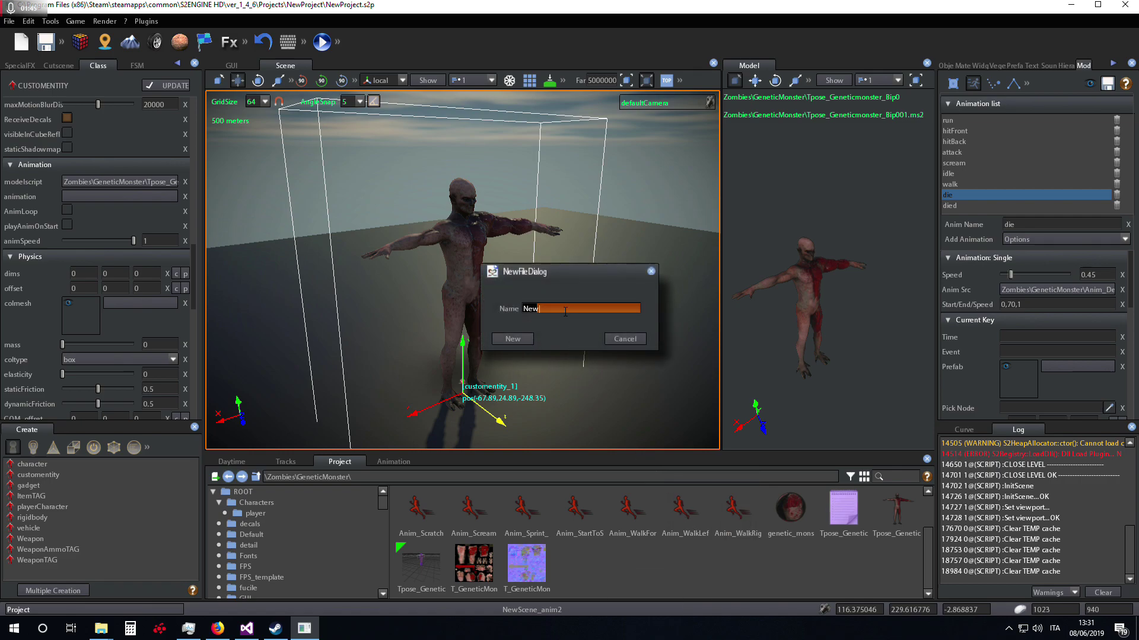
type("test_transitions")
key("Return")
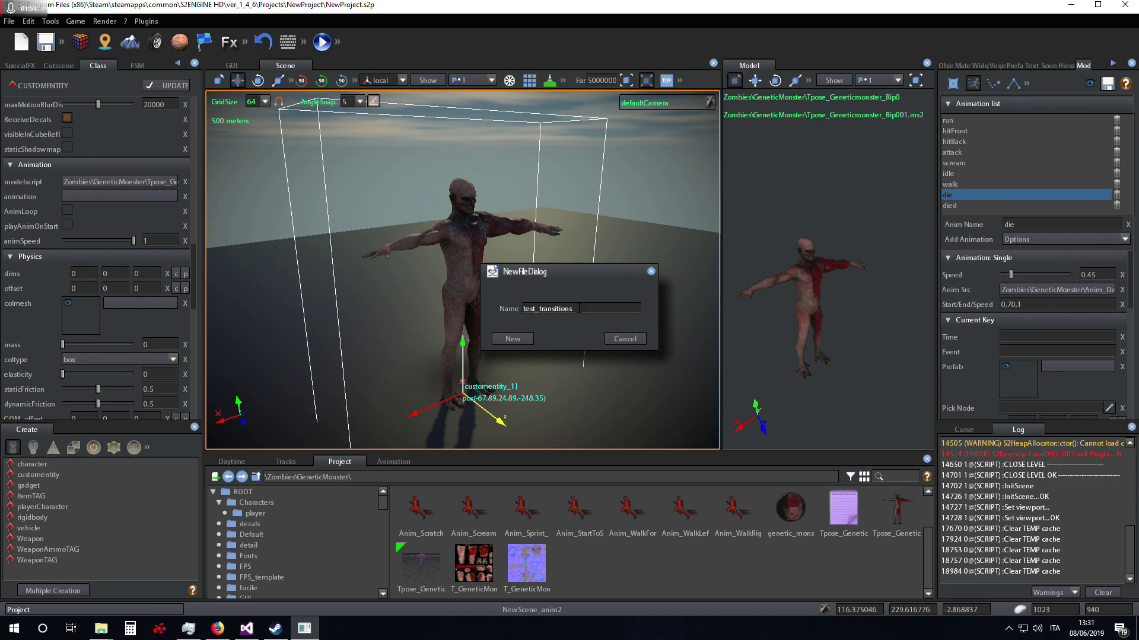
Create test_transitions, drop it on the monster, and edit fsm:test_transitions.gms in the graph
left_click(512, 339)
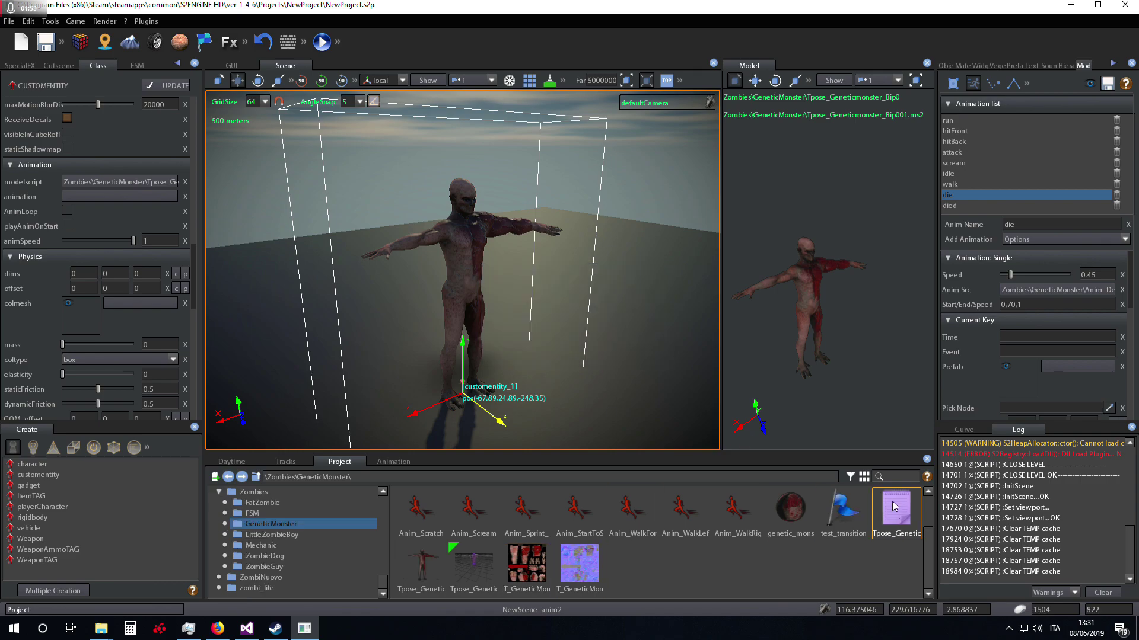
left_click_drag(843, 510, 484, 259)
scroll(595, 315, "up", 3)
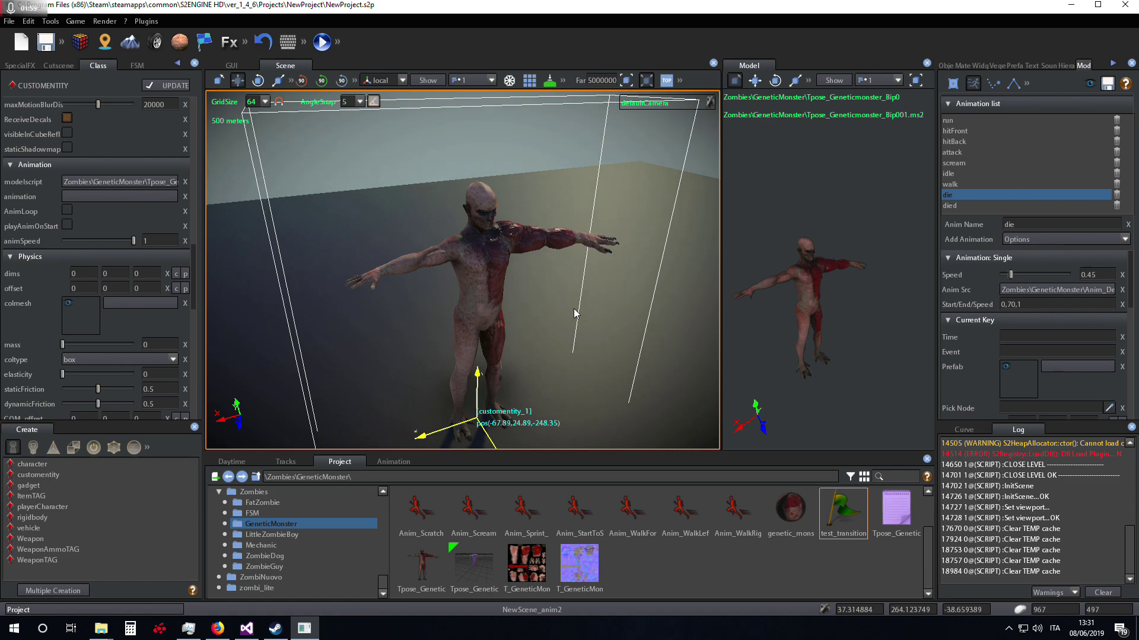
scroll(540, 310, "up", 3)
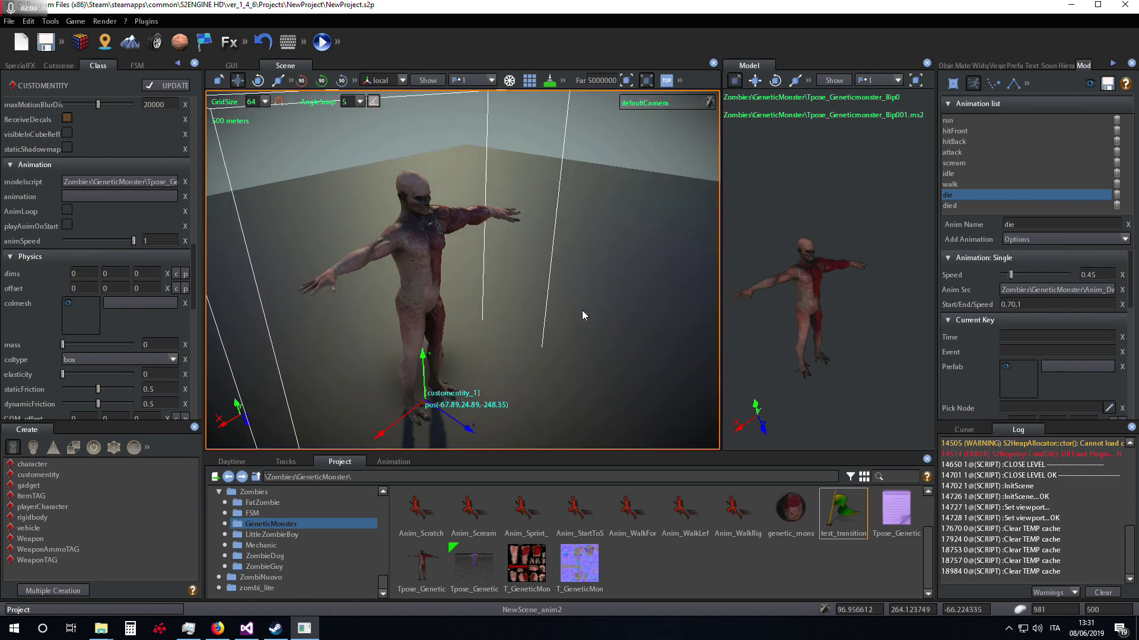
right_click(500, 213)
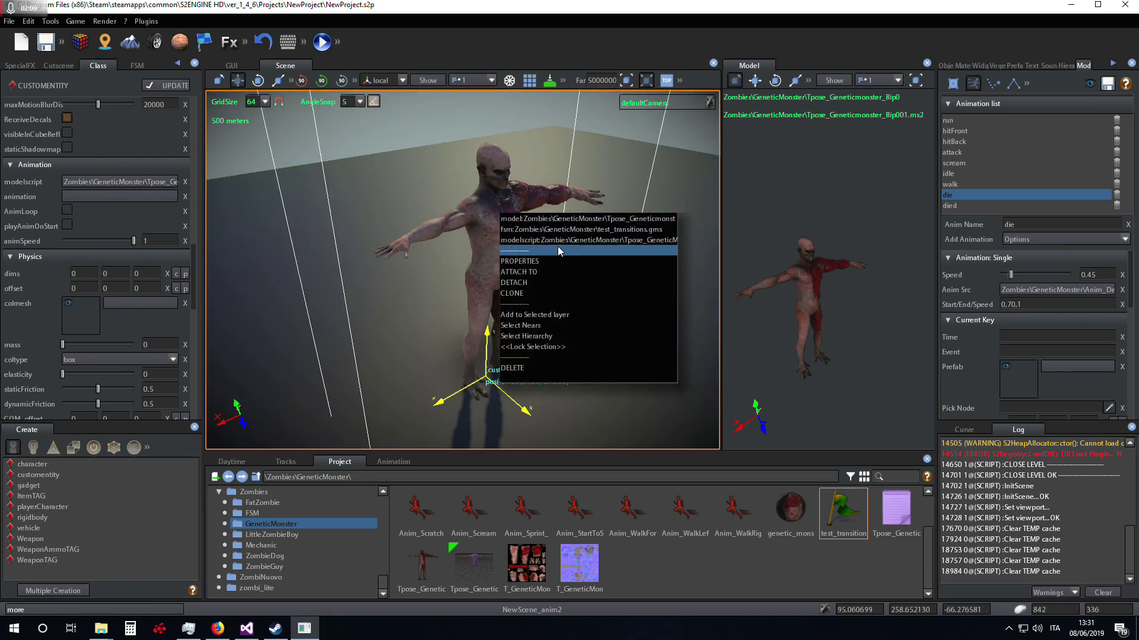
left_click(556, 231)
Add a state to the FSM graph and name it RUN
right_click(796, 212)
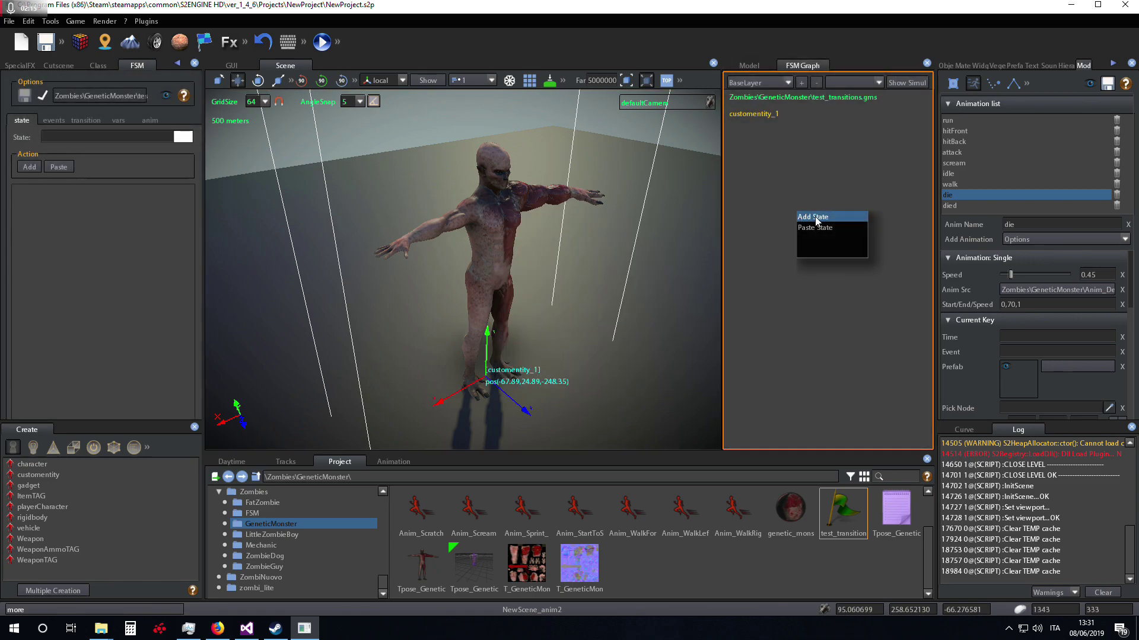
left_click(815, 216)
left_click_drag(872, 229, 831, 235)
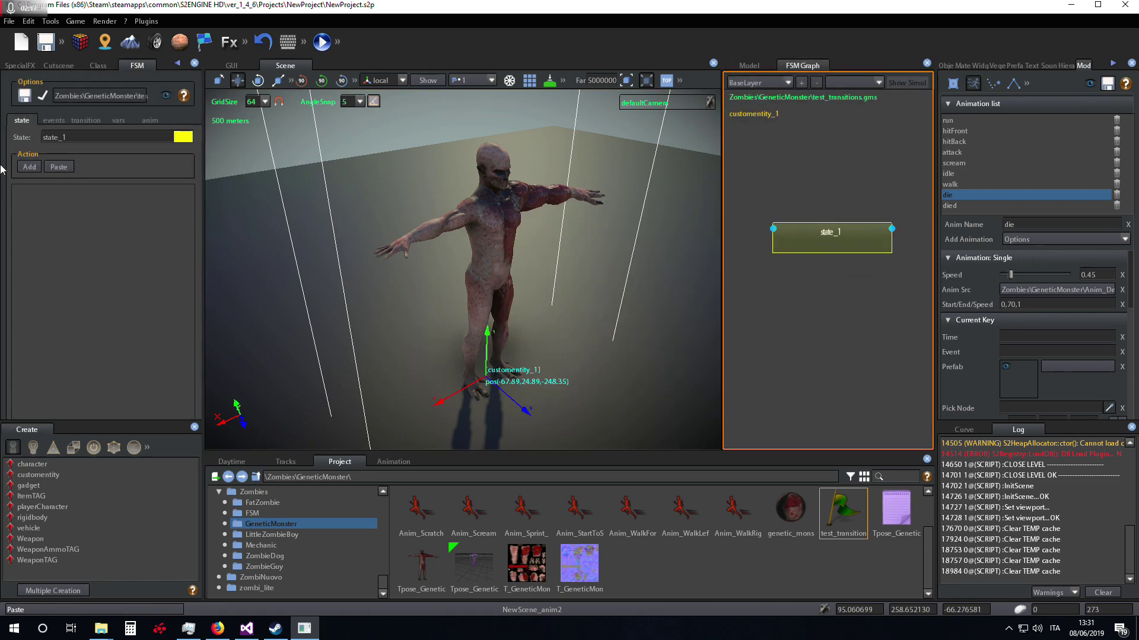
left_click(101, 137)
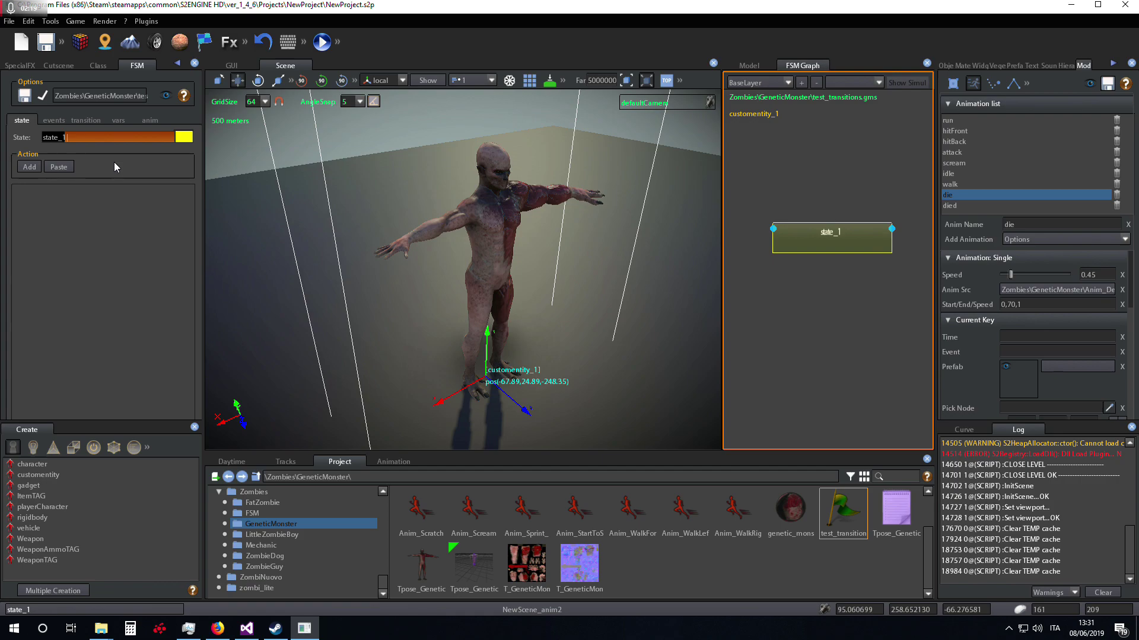
type("STANDB")
key("BackSpace")
key("BackSpace")
key("BackSpace")
key("BackSpace")
key("BackSpace")
key("BackSpace")
type("RUN")
key("Return")
Give RUN a transition triggered by the START event
right_click(825, 229)
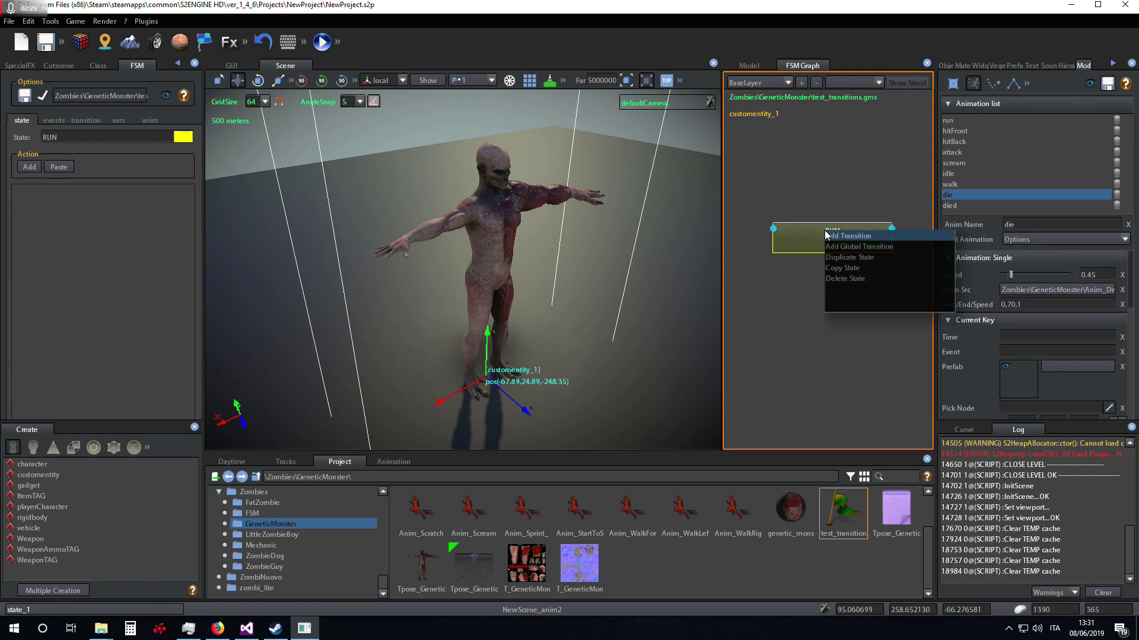
left_click(883, 242)
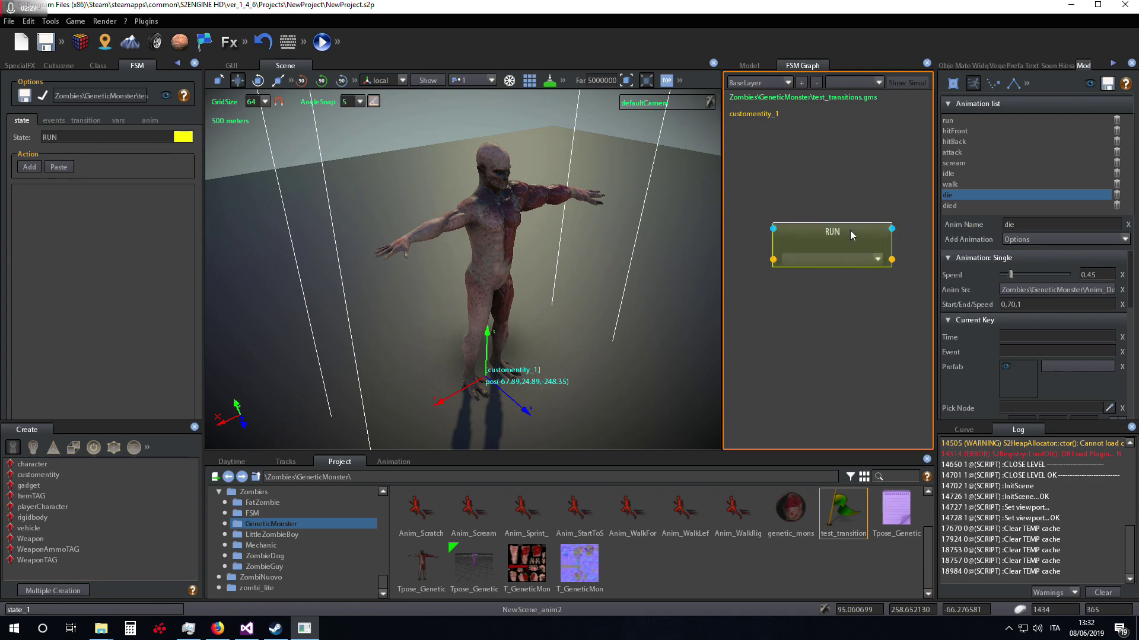
right_click(851, 235)
left_click(871, 248)
left_click(860, 214)
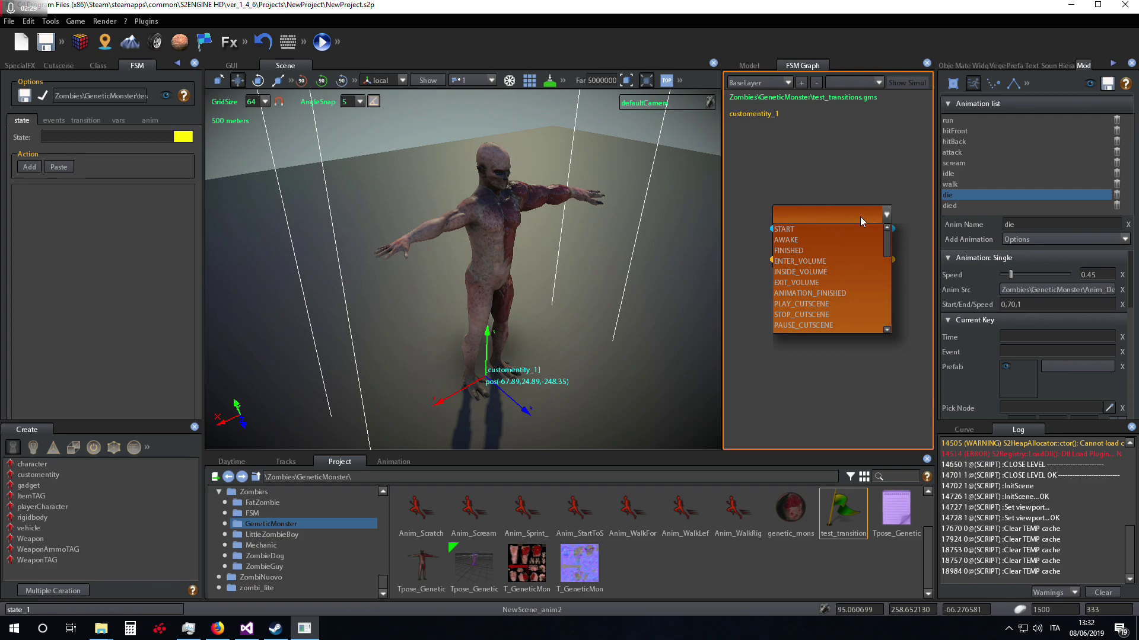
left_click(809, 229)
Add a new state_1 node below RUN and select its name field
right_click(814, 284)
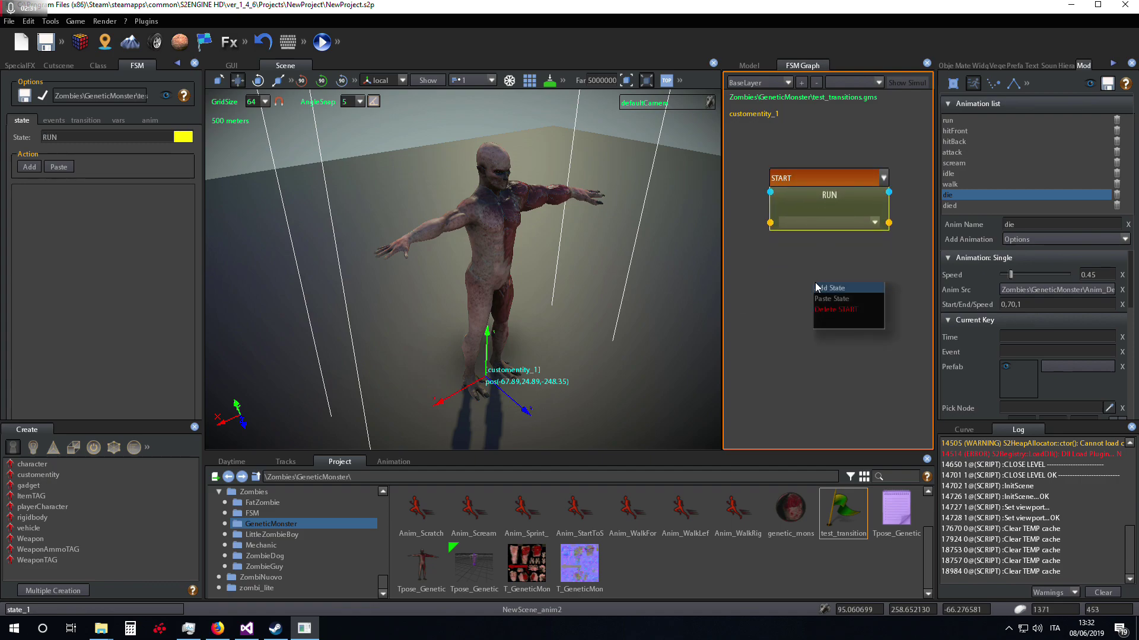
left_click(824, 289)
left_click_drag(883, 304, 795, 303)
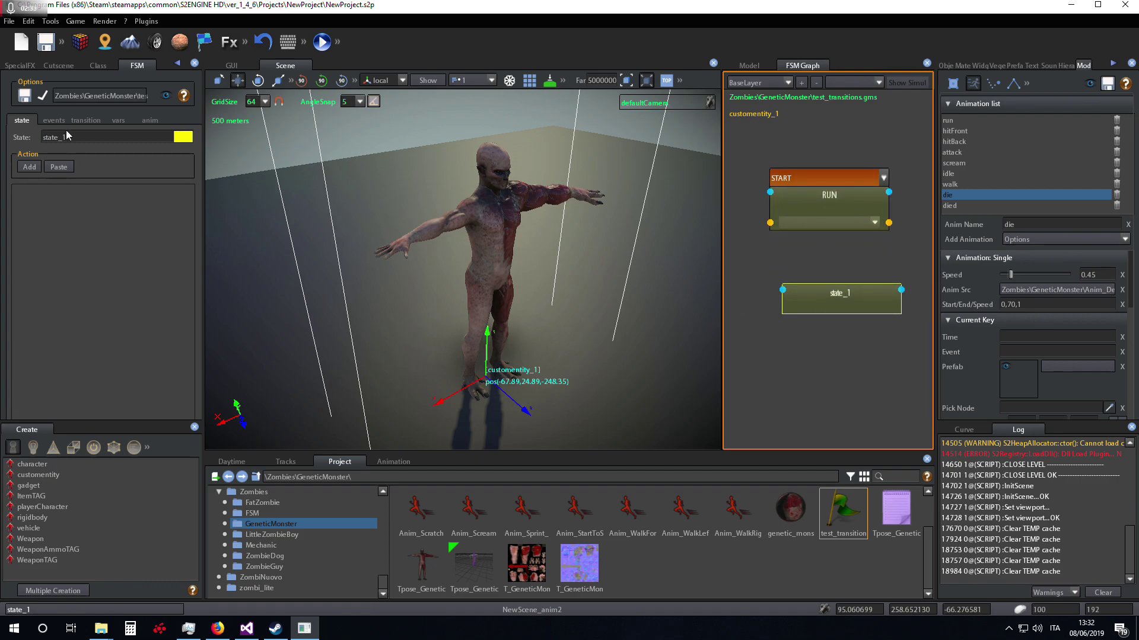
left_click(98, 137)
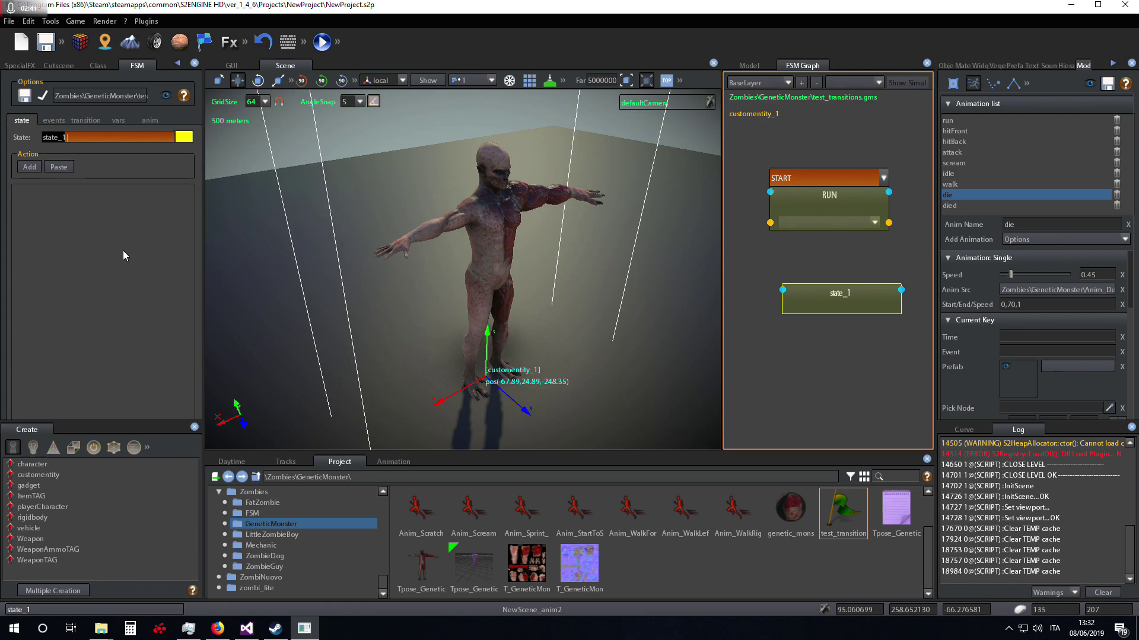
Rename state_1 to STANDBY and review the FSM events list
type("STANDBY")
key("Return")
left_click(53, 121)
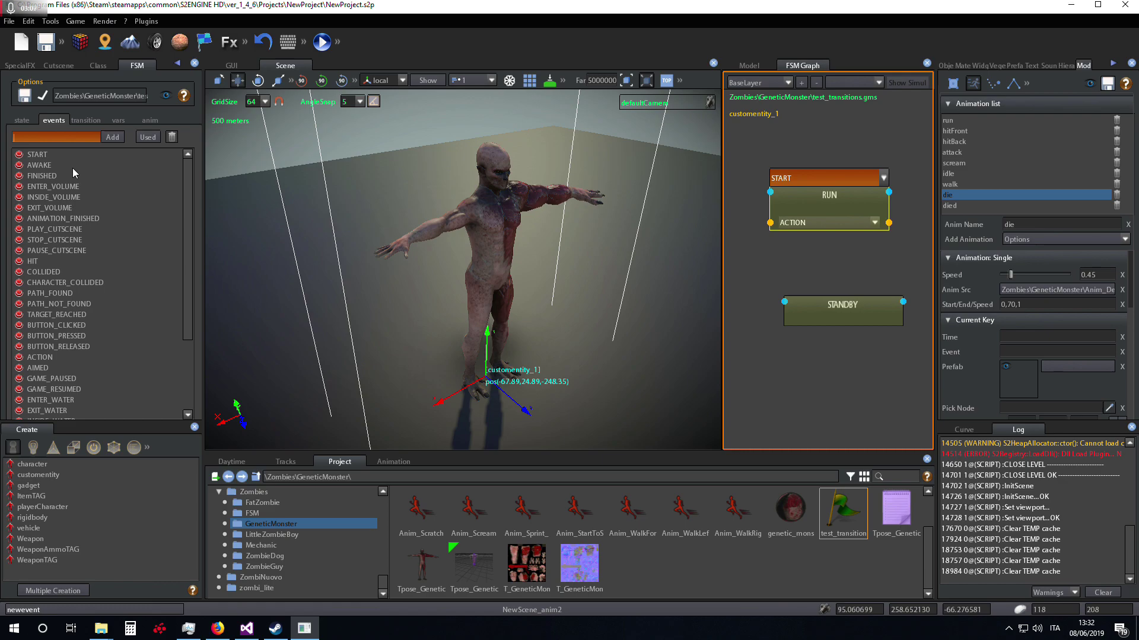
scroll(141, 240, "down", 2)
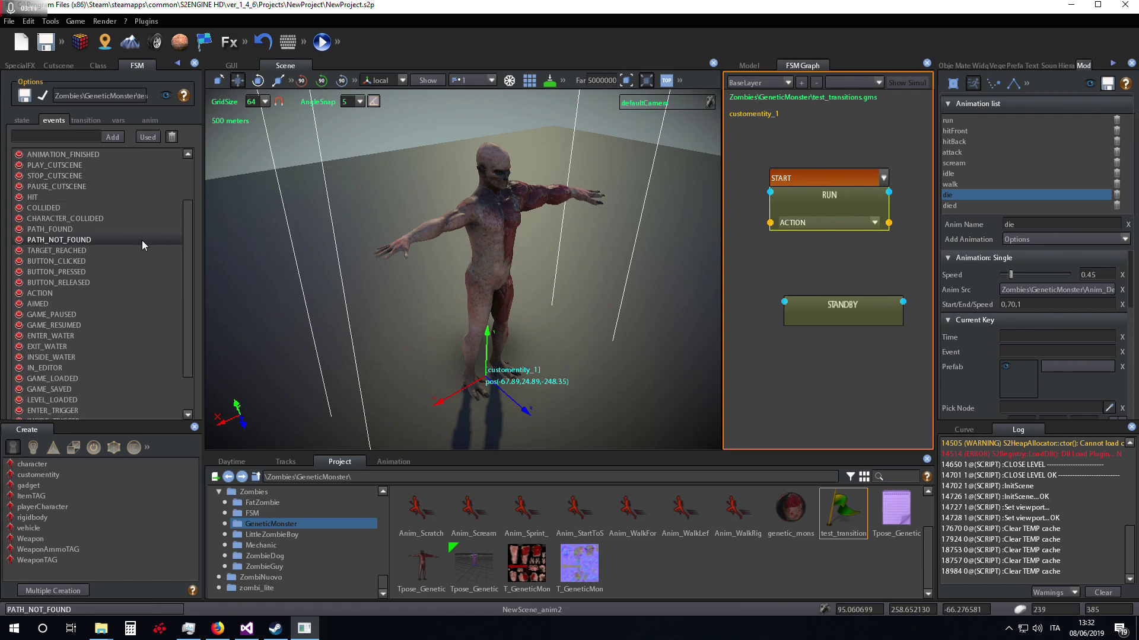
scroll(141, 240, "down", 2)
Set RUN's transition event to idle and link it to STANDBY
left_click(874, 223)
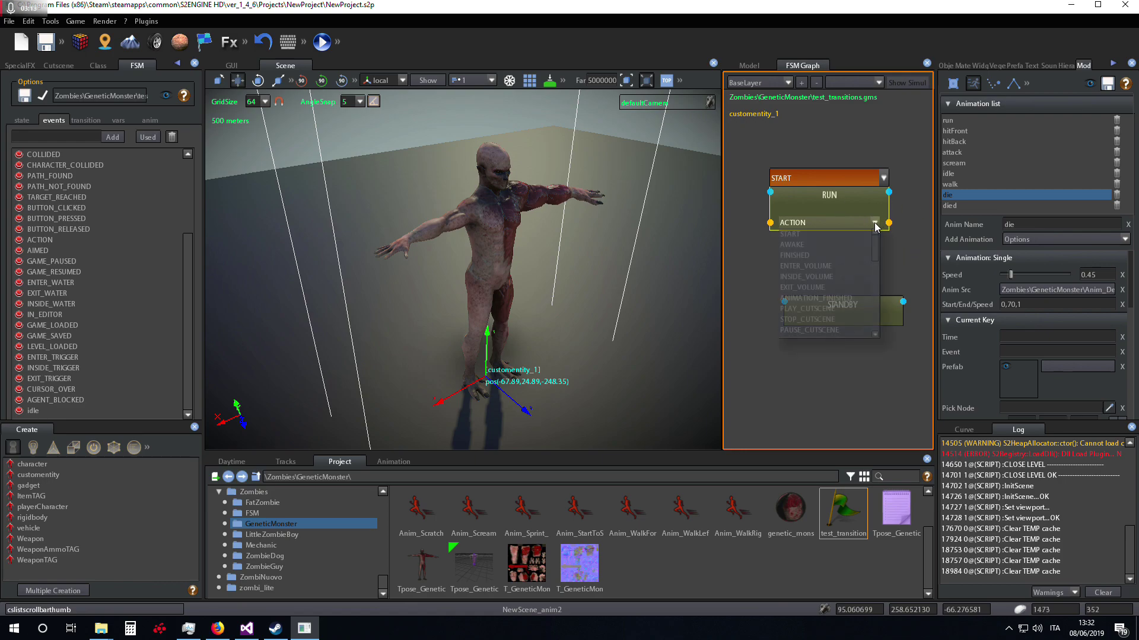
scroll(877, 273, "down", 5)
left_click(806, 327)
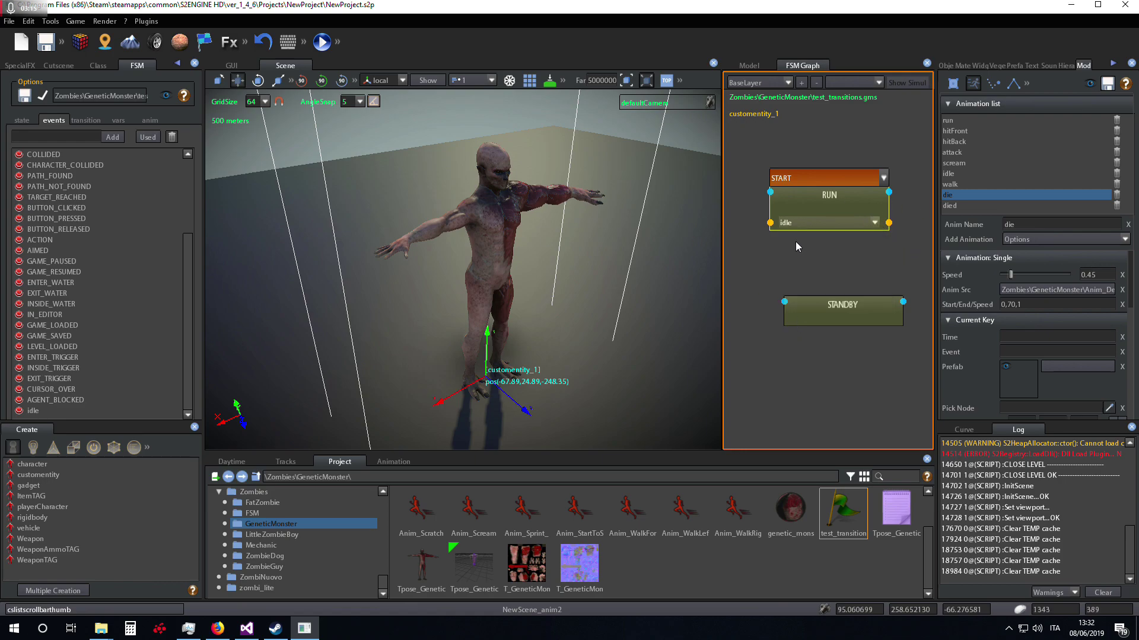
left_click_drag(888, 222, 798, 286)
Nudge the STANDBY node lower right and recolour it from yellow to blue
left_click(21, 120)
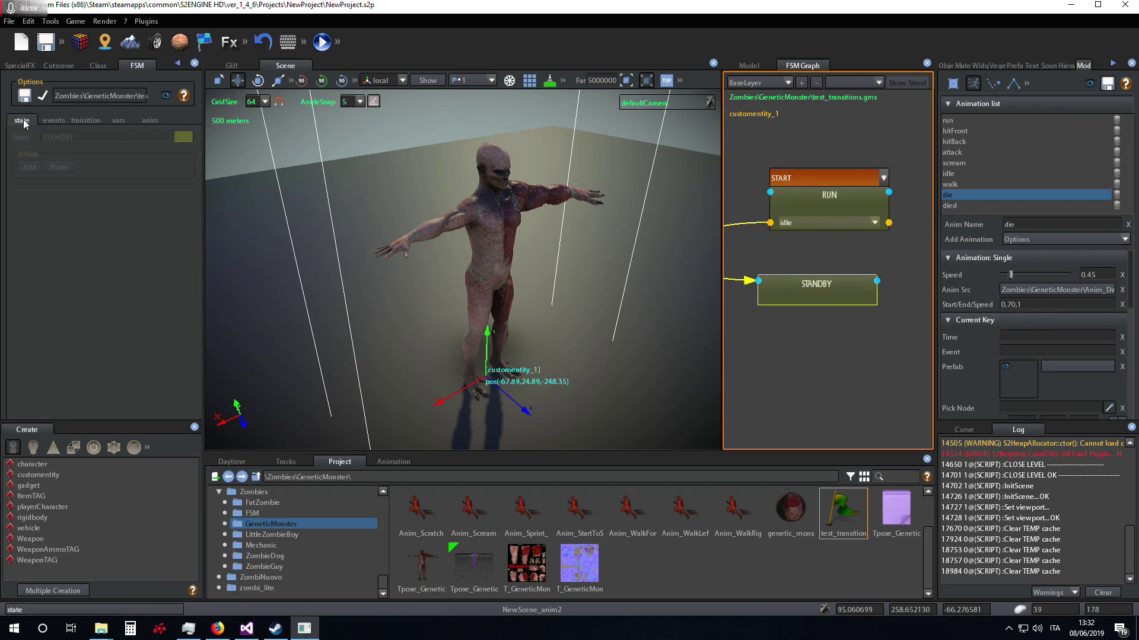
left_click_drag(796, 302, 813, 306)
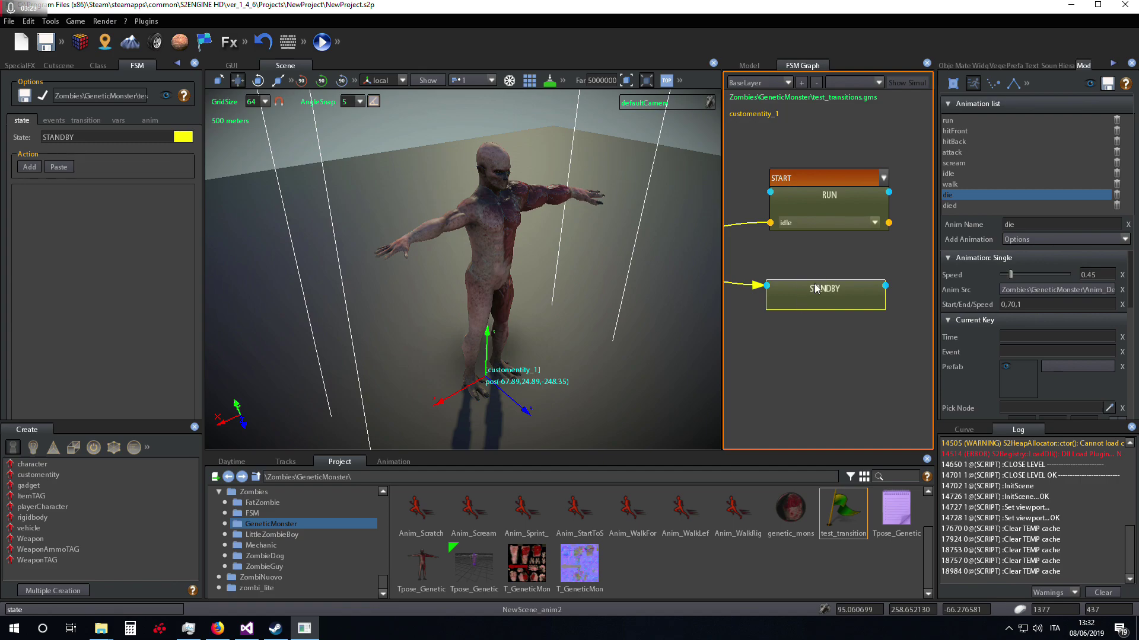
left_click(183, 137)
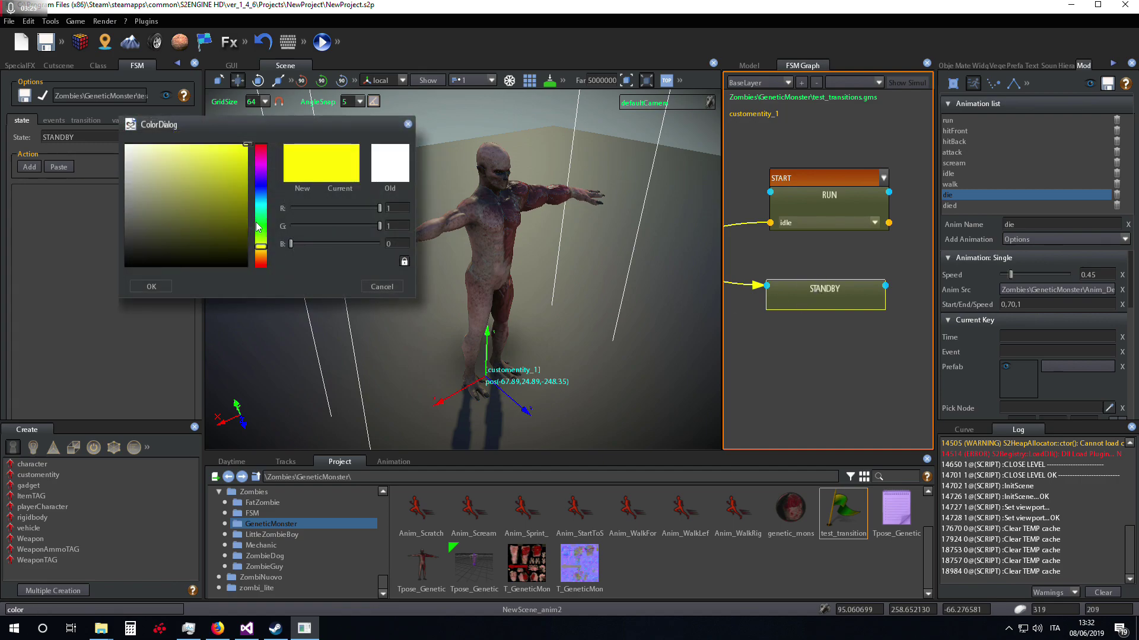
left_click_drag(266, 248, 261, 178)
left_click(151, 287)
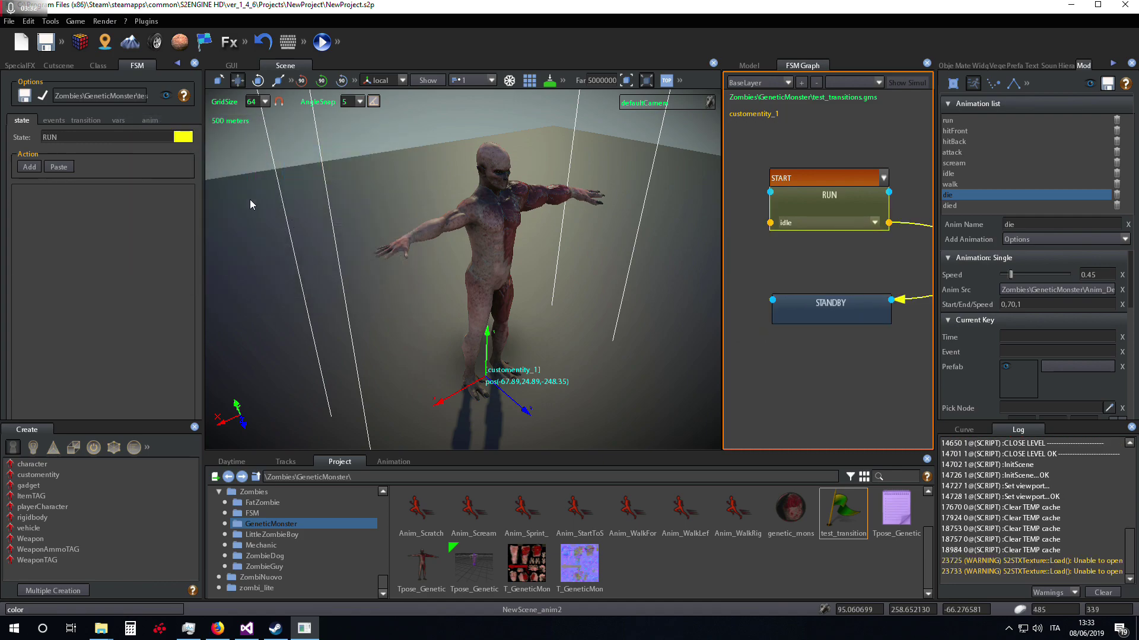
left_click(129, 120)
Set the RUN state's Anim to run
left_click(142, 121)
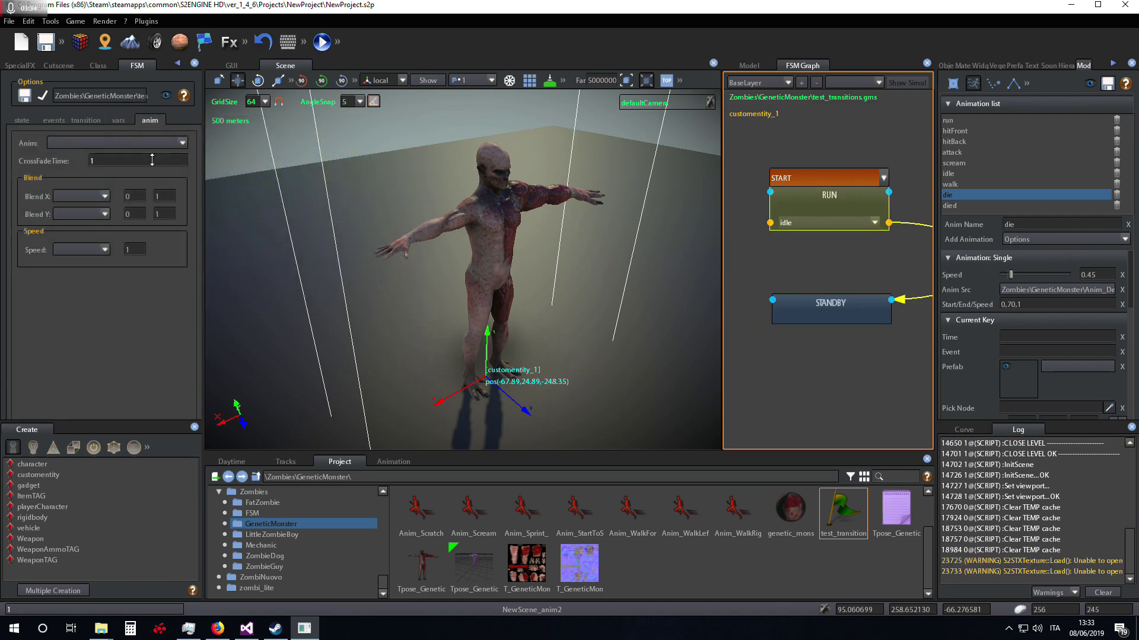
left_click(178, 144)
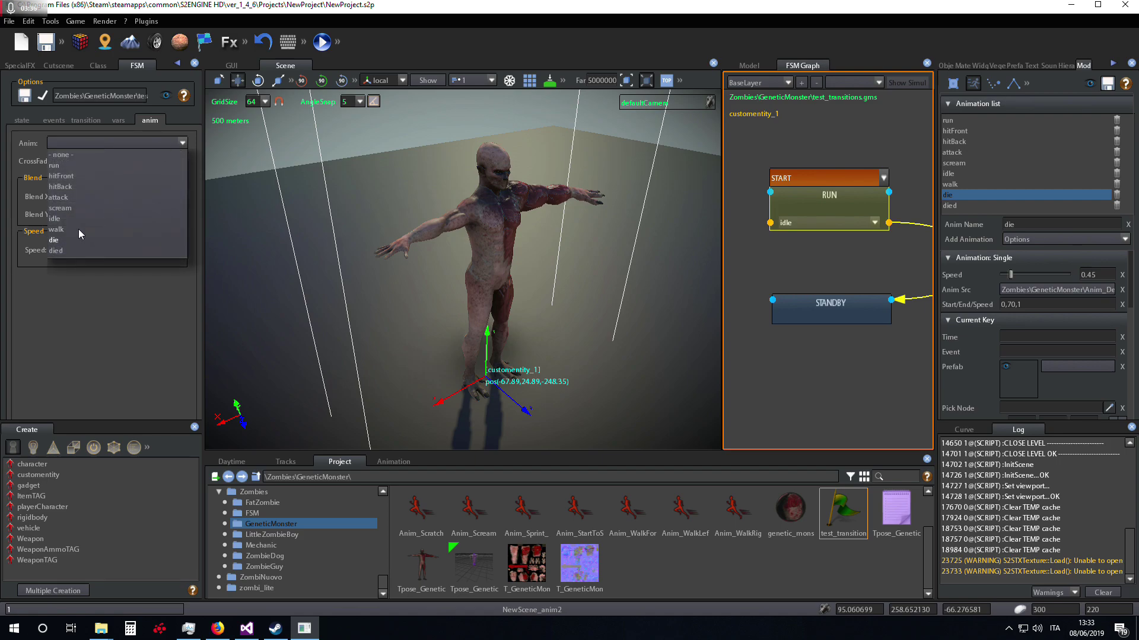
left_click(69, 165)
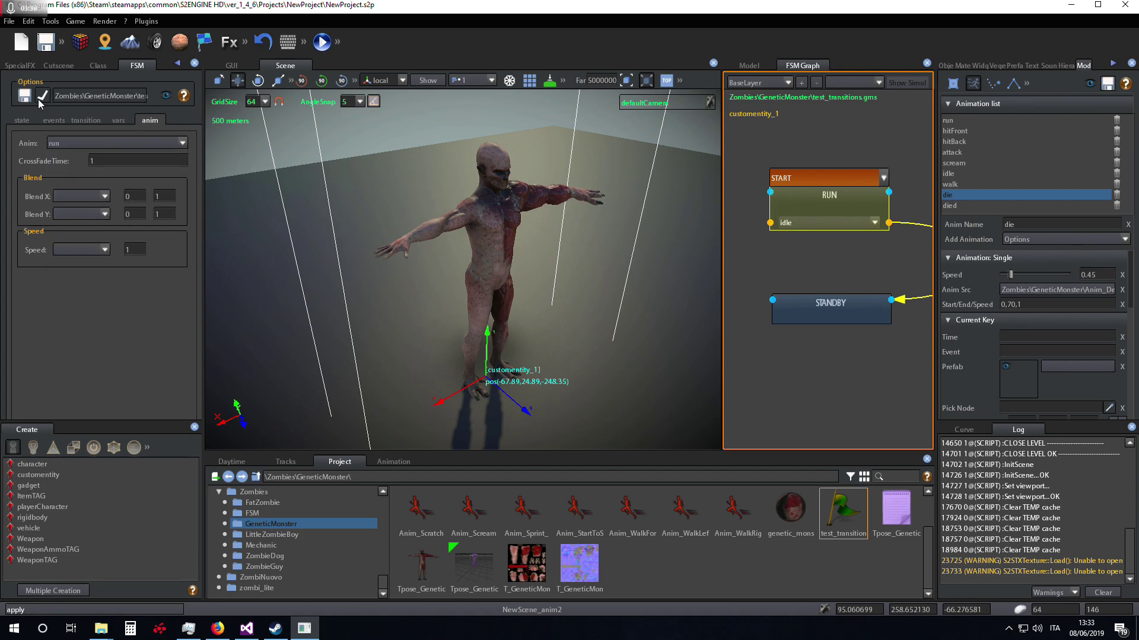
right_click_drag(509, 261, 545, 237)
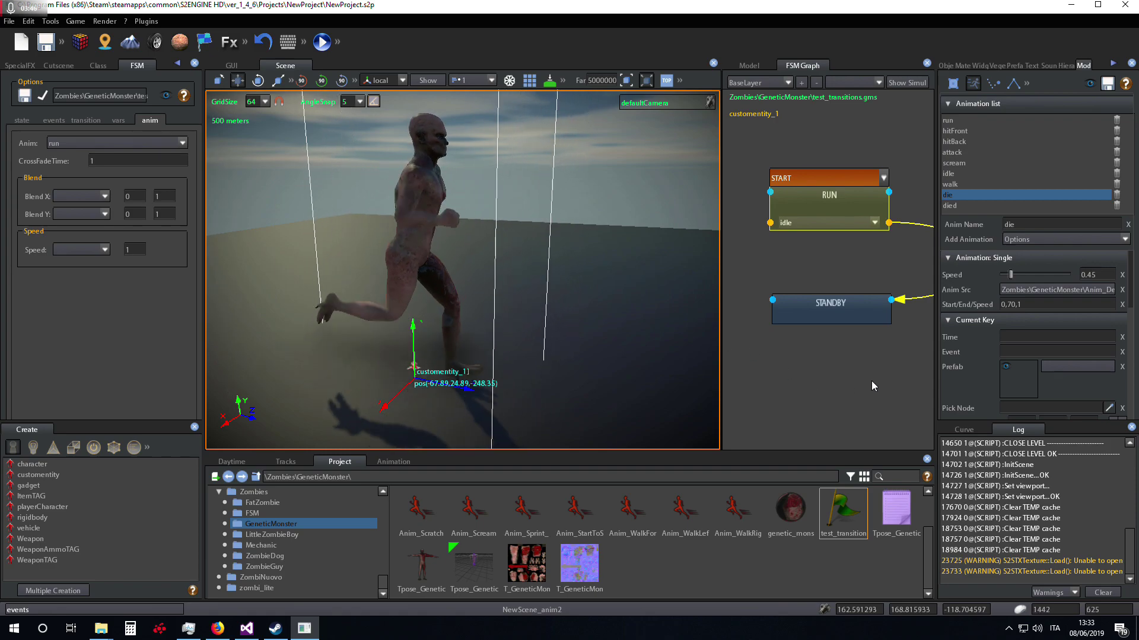
Set STANDBY's Anim to idle and show the entity's Class tab events
left_click_drag(817, 307, 783, 302)
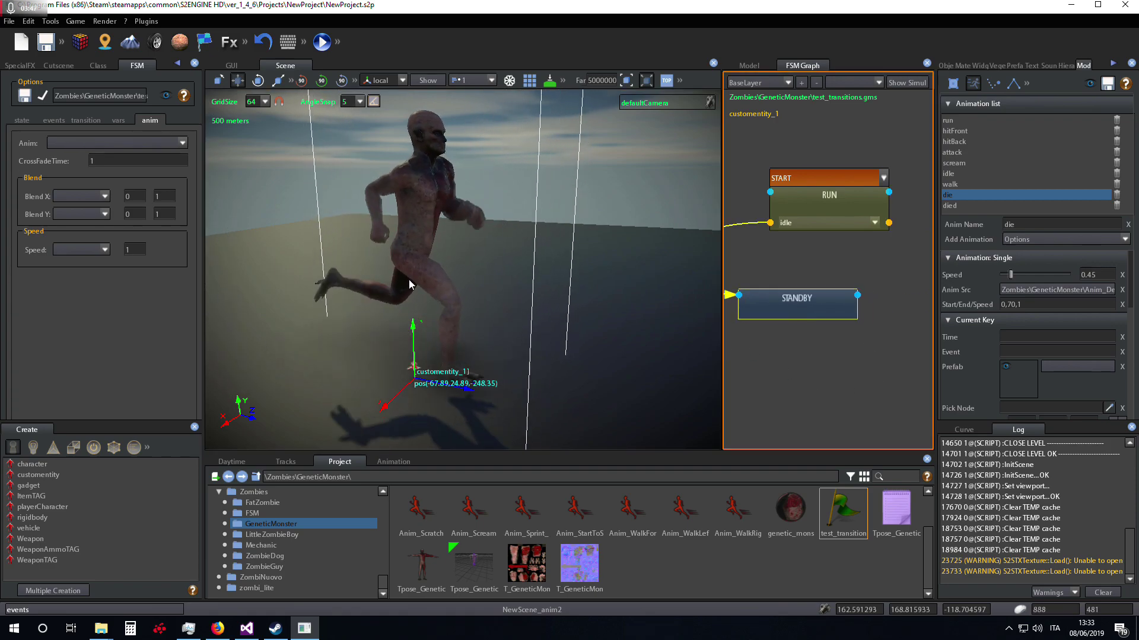
left_click(184, 143)
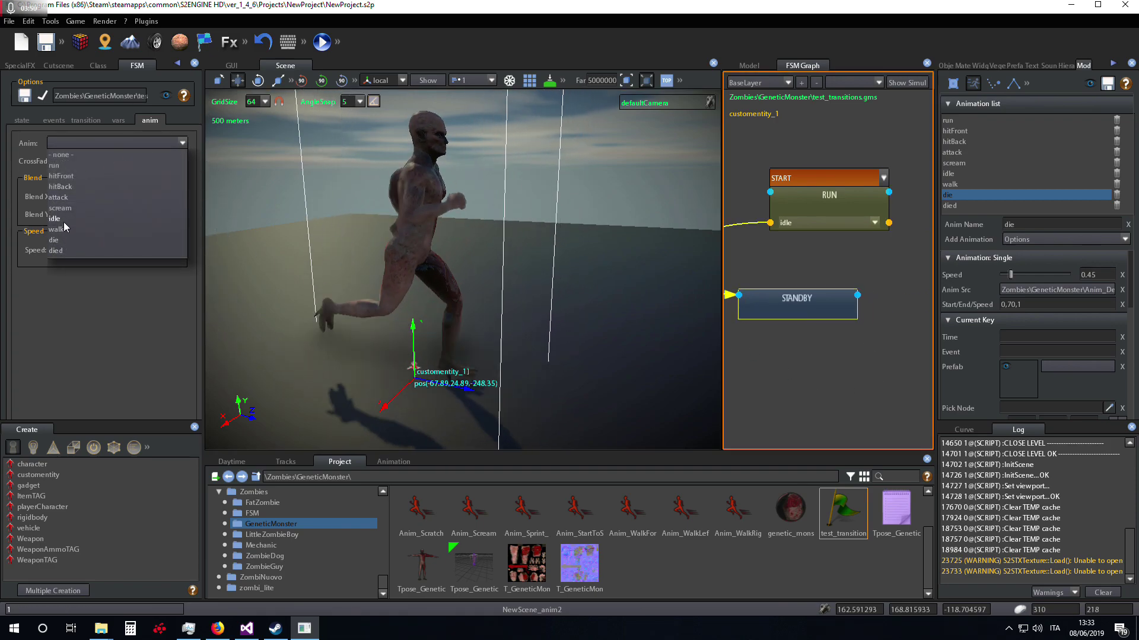
left_click(66, 219)
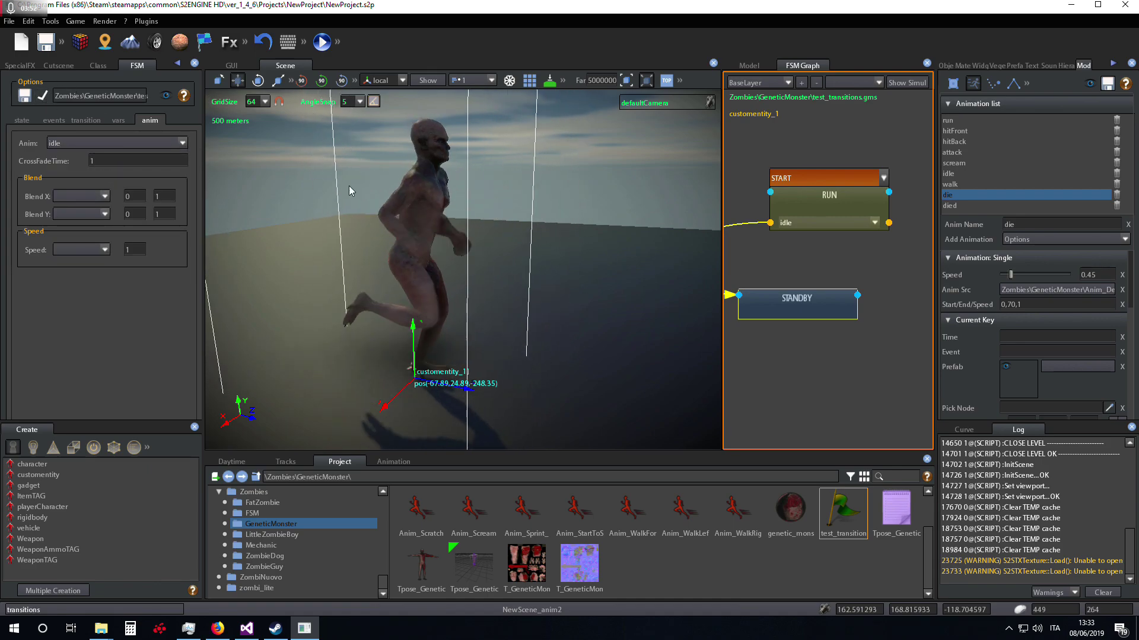
left_click(89, 65)
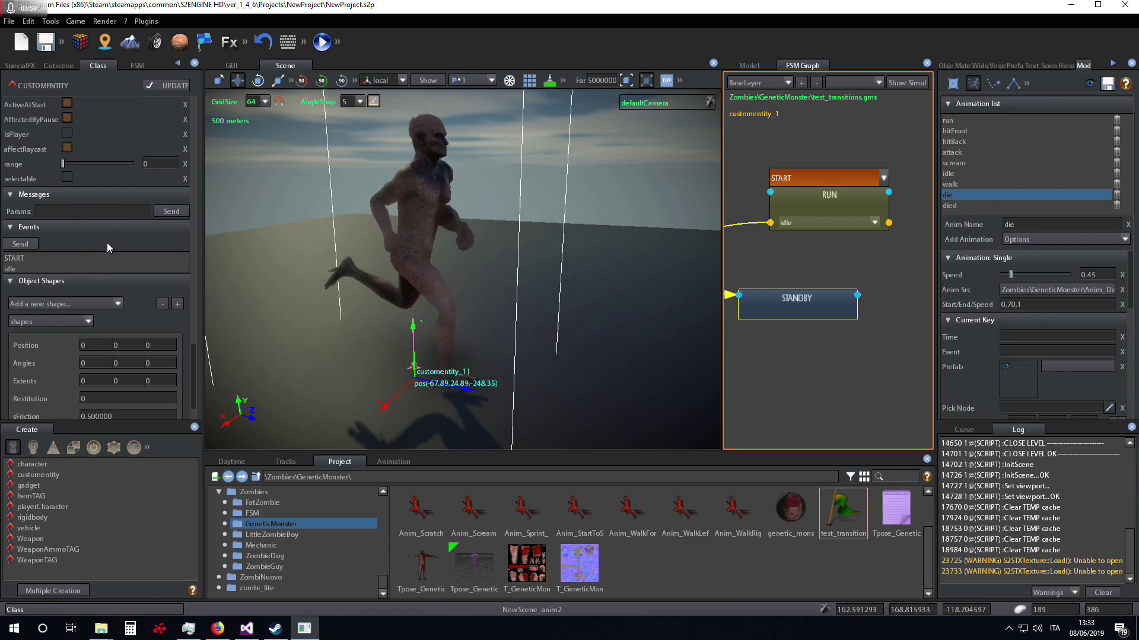
Send the idle event to the zombie and arrange STANDBY below RUN in the graph
left_click(36, 270)
left_click(32, 245)
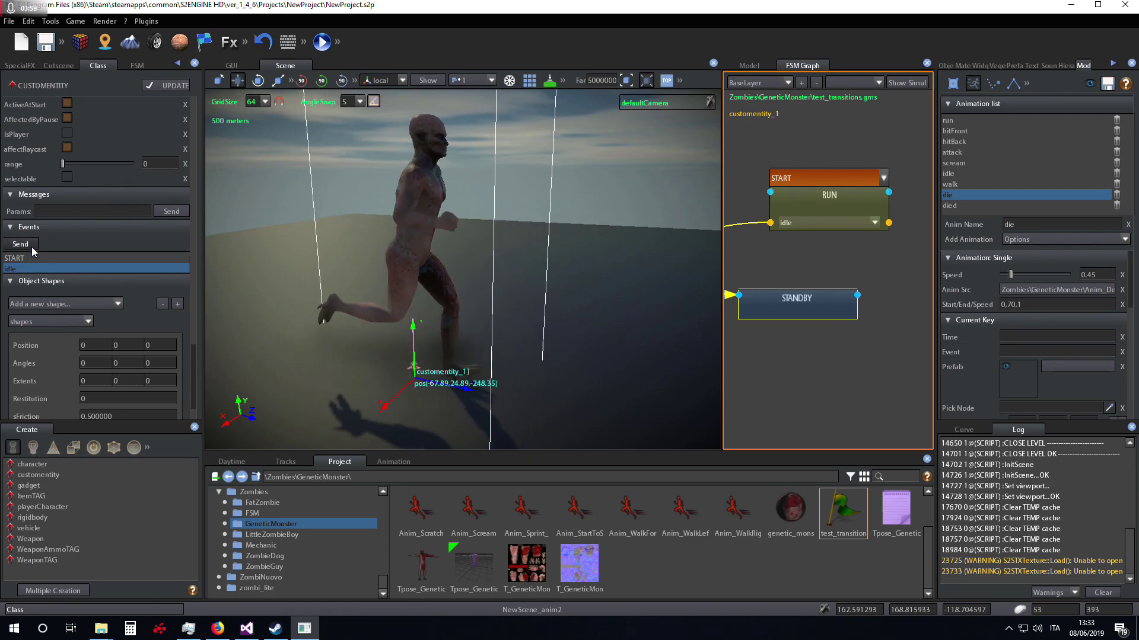
right_click_drag(378, 247, 335, 269)
left_click_drag(811, 198, 795, 194)
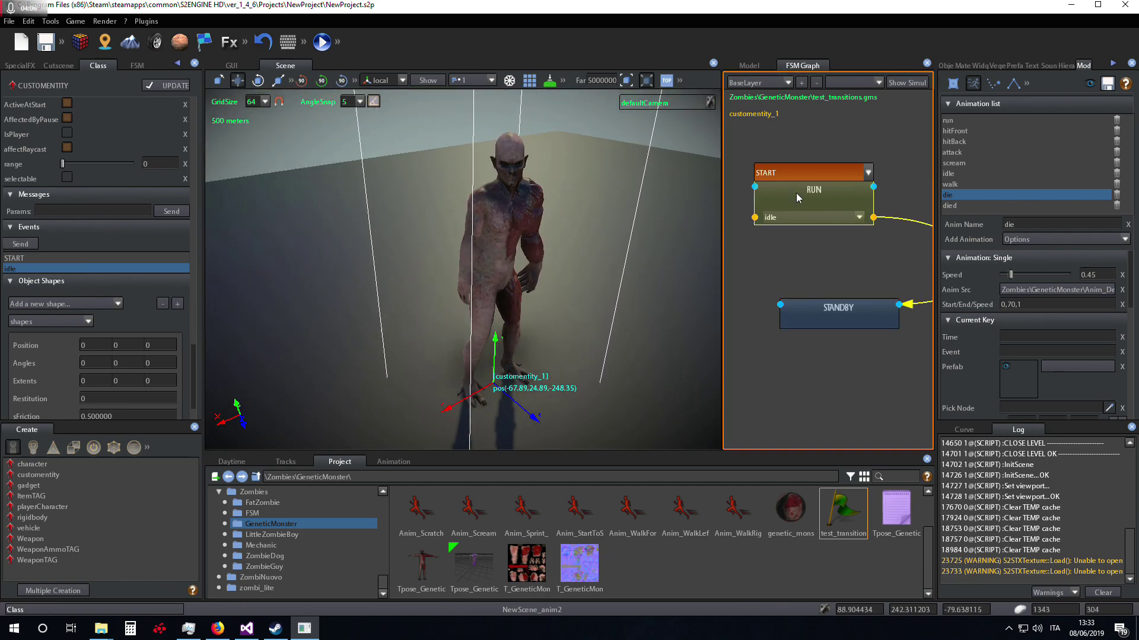
left_click_drag(806, 318, 786, 312)
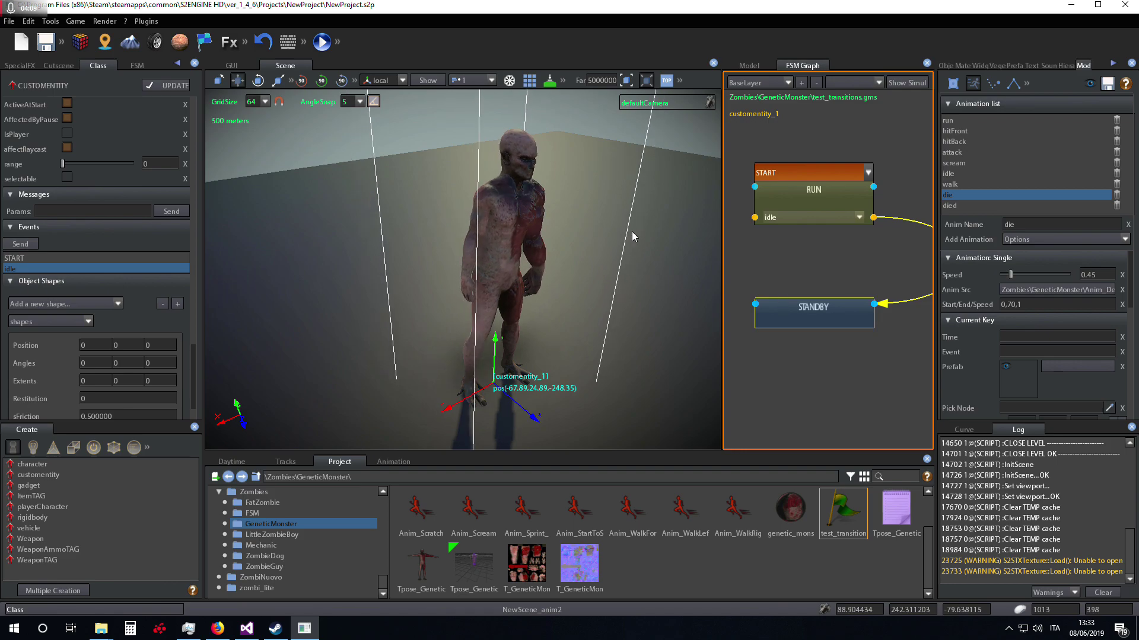
Resend the run and idle events to retest switching between RUN and STANDBY
left_click(27, 245)
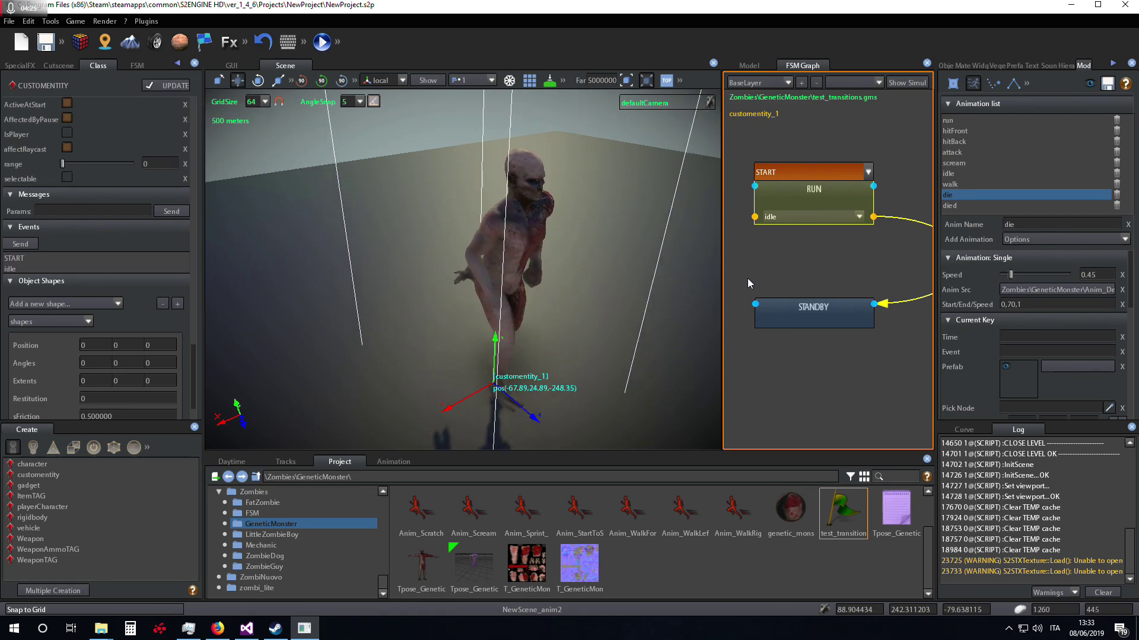
left_click(41, 259)
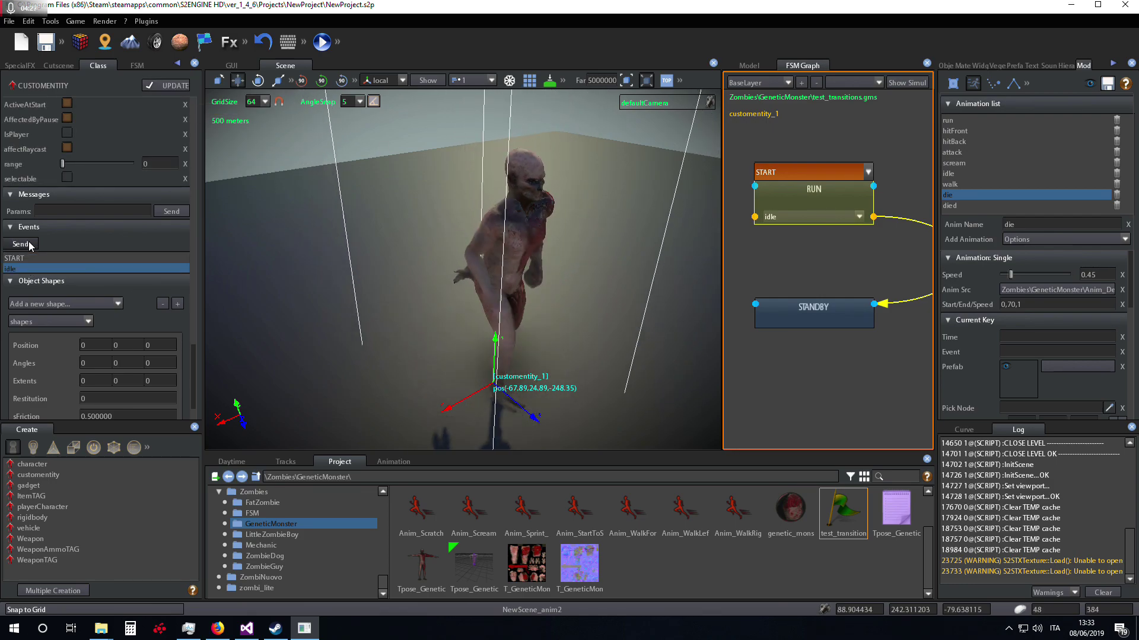
left_click(98, 65)
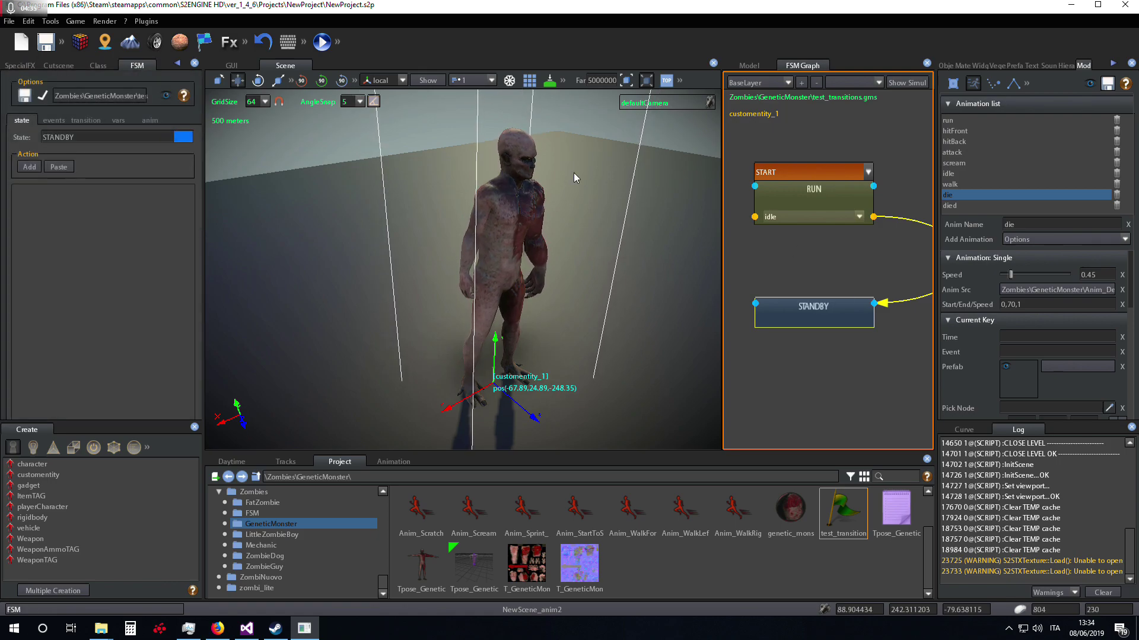
Give STANDBY's idle animation a CrossFadeTime of 200
left_click(150, 120)
left_click(111, 161)
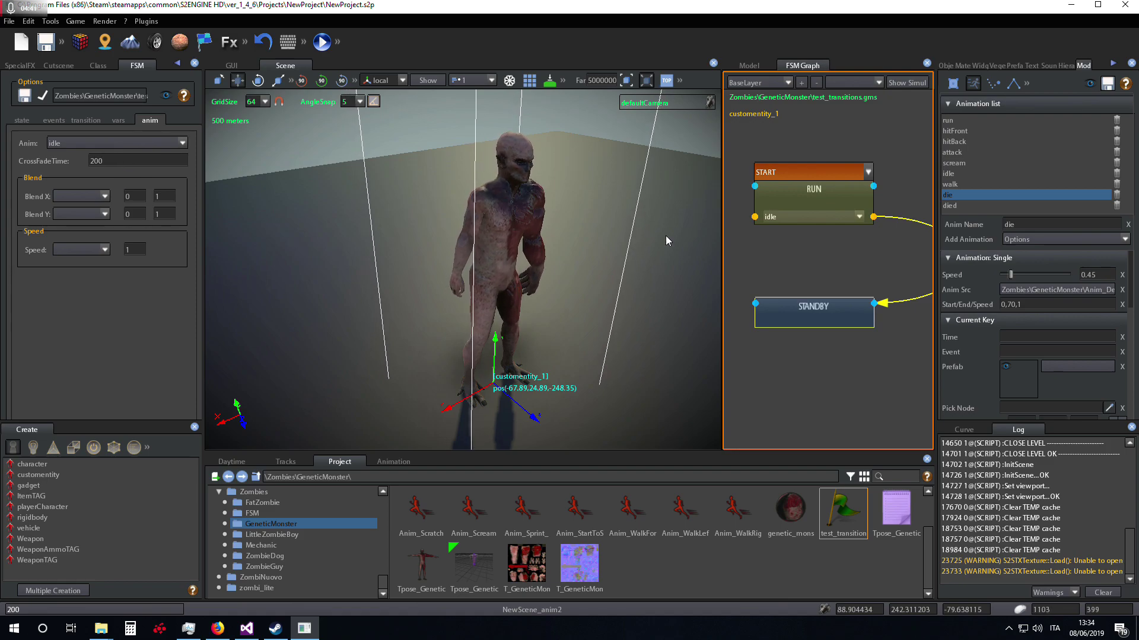
left_click(778, 202)
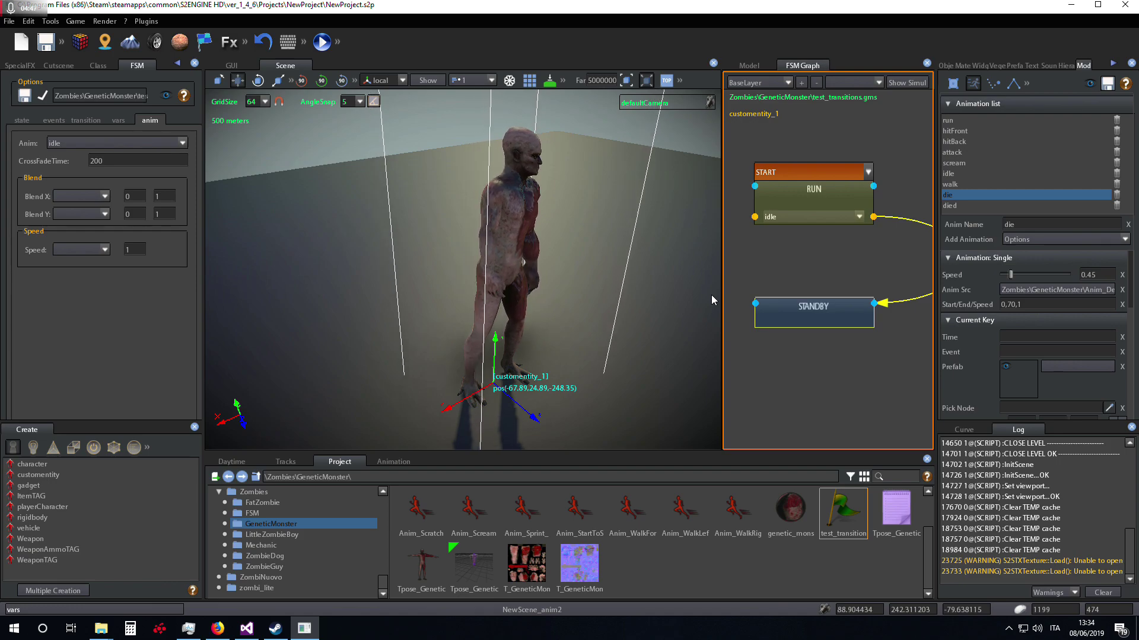
left_click(21, 120)
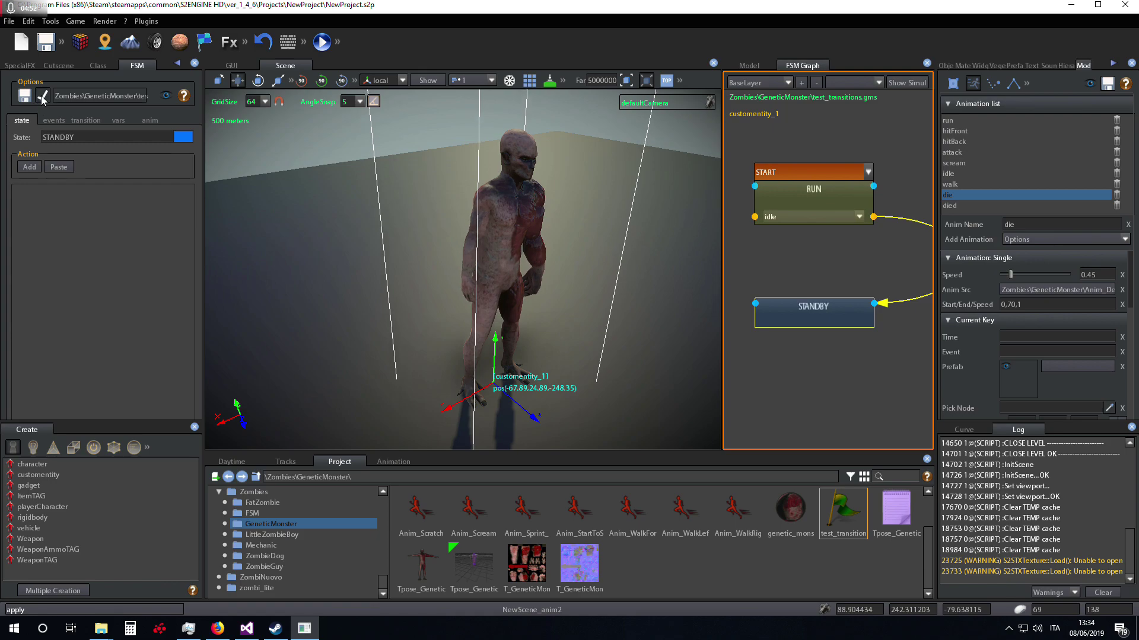
left_click(105, 66)
Send START, then idle, watching the monster crossfade from running into its idle pose
scroll(121, 183, "down", 10)
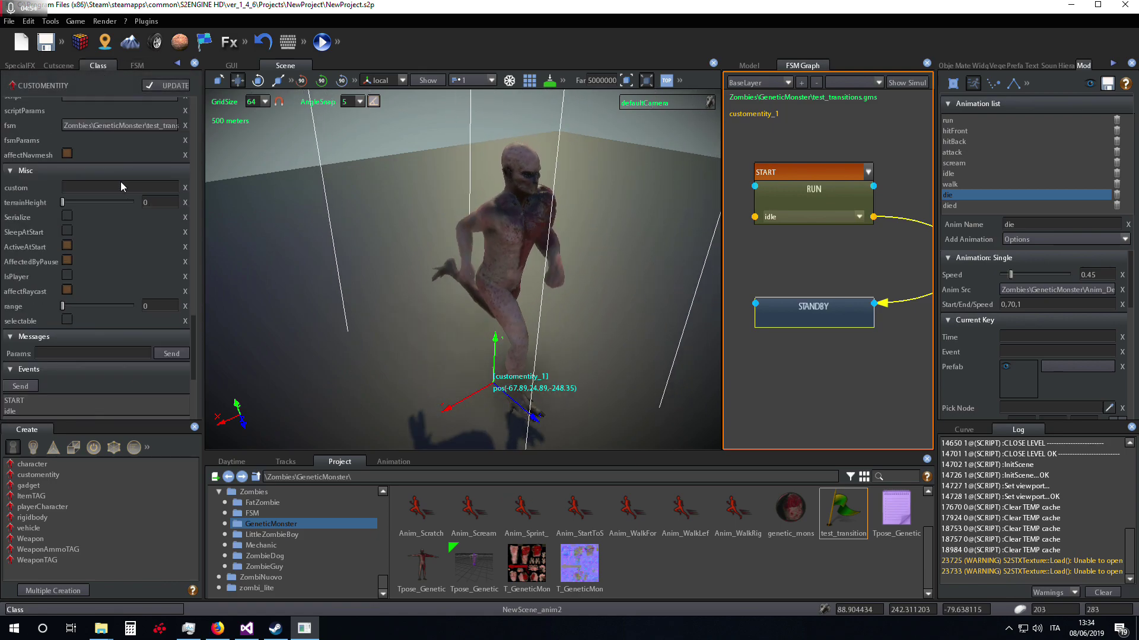
left_click(22, 341)
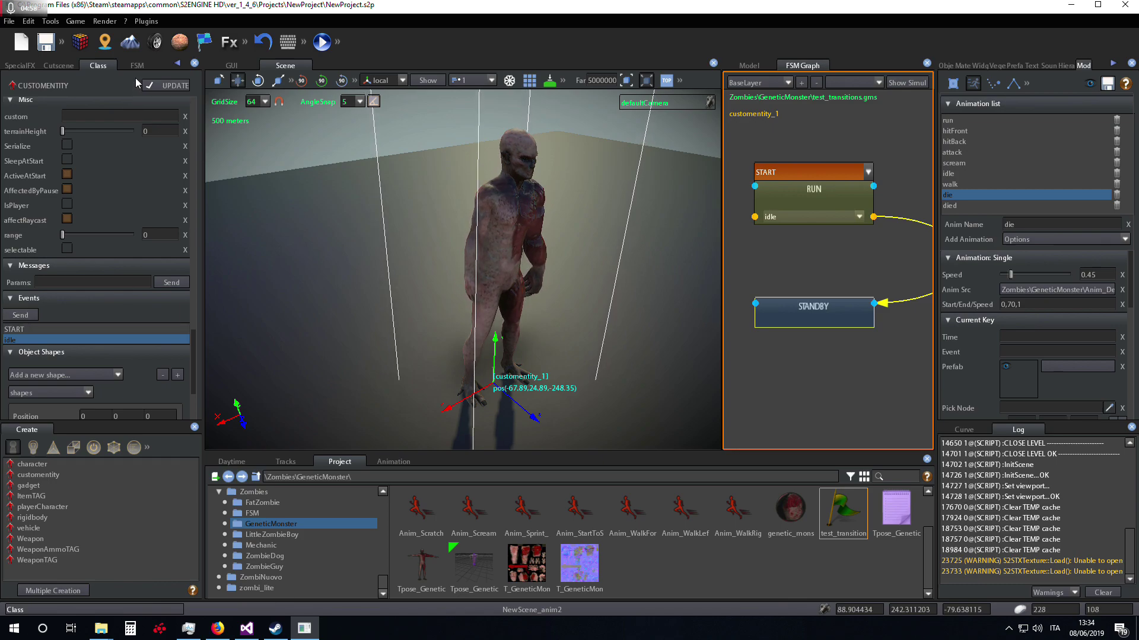
left_click(154, 84)
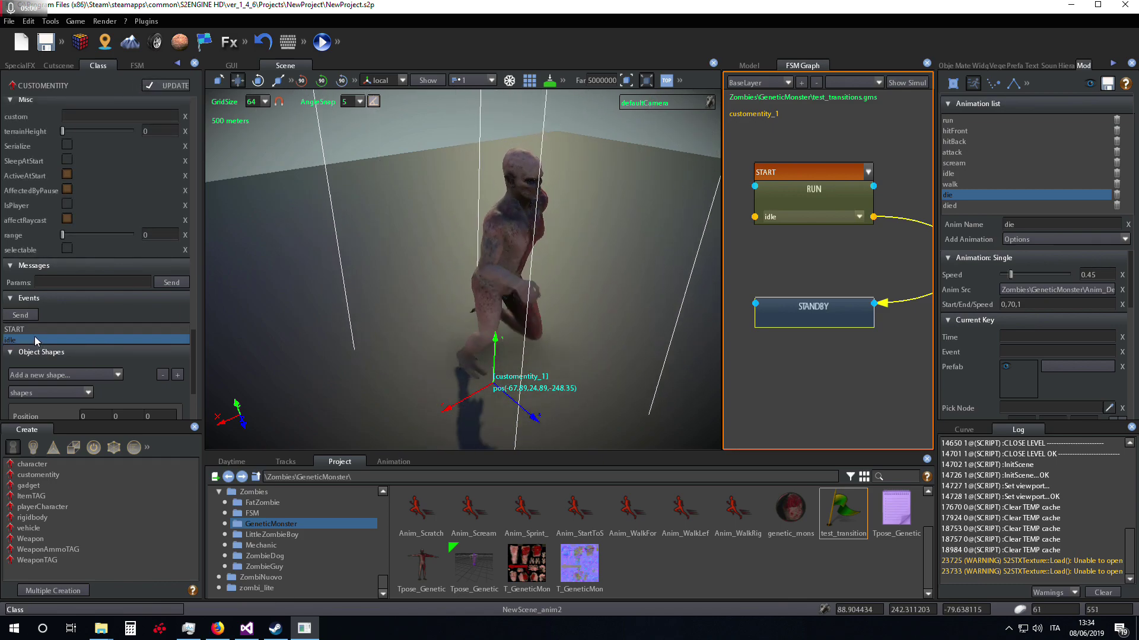
left_click(31, 318)
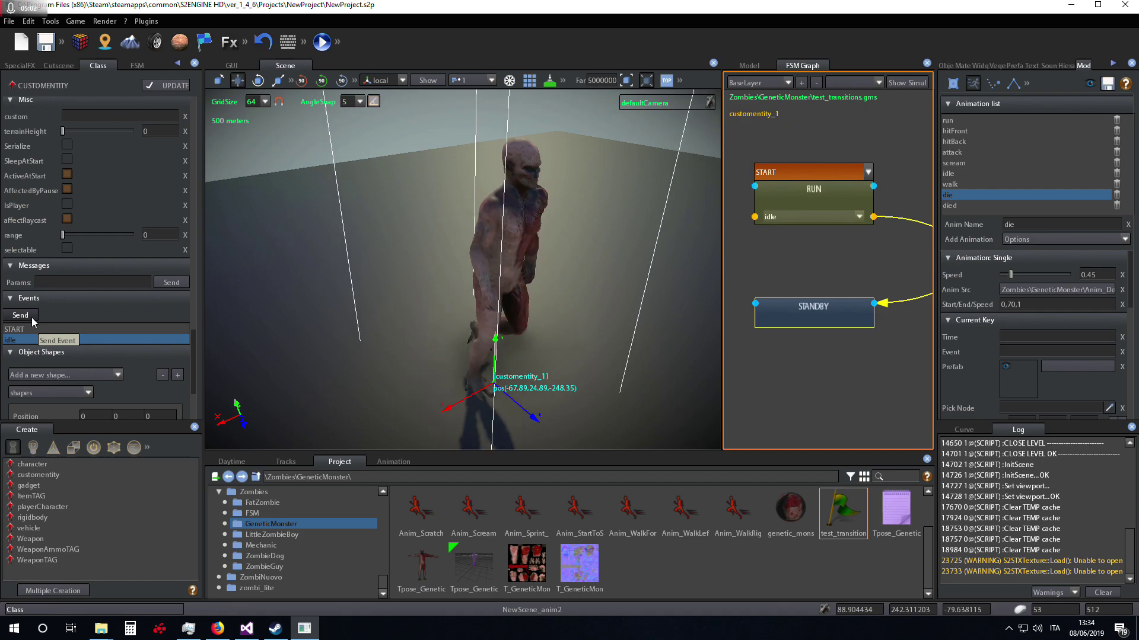
middle_click_drag(355, 302, 417, 272)
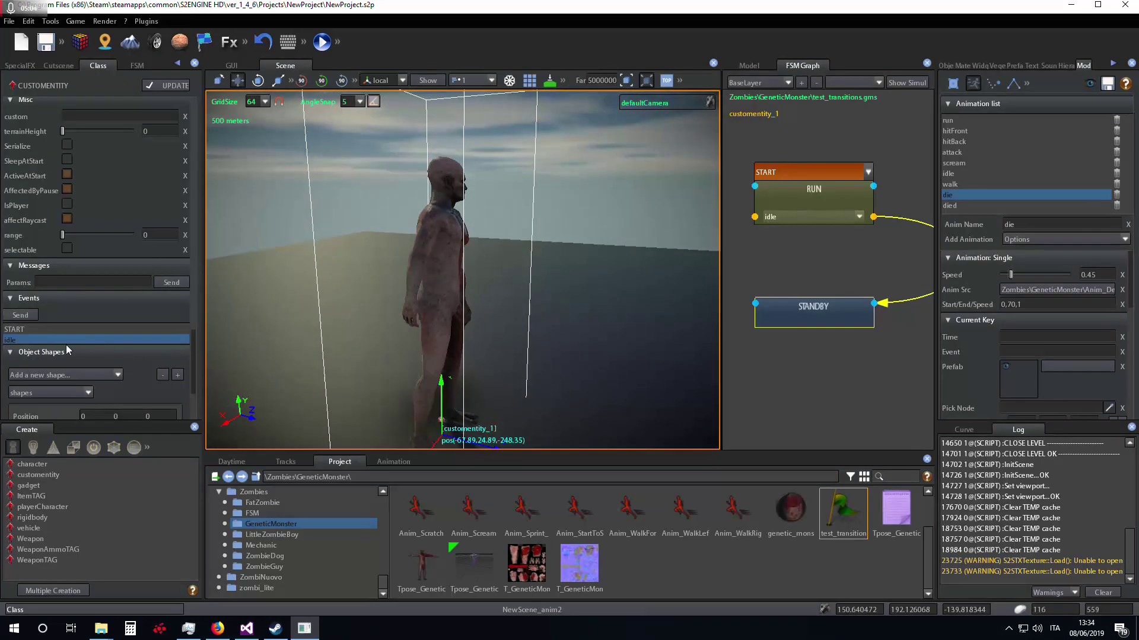
left_click(31, 317)
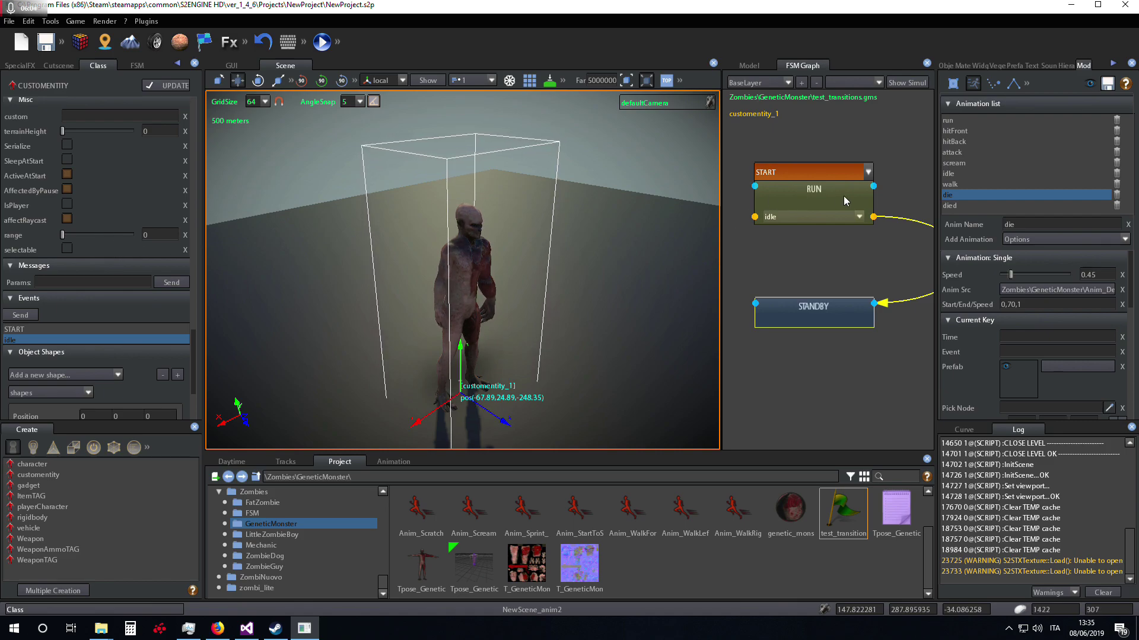
Nudge the RUN node left and the STANDBY node slightly lower in the FSM graph
left_click_drag(843, 196, 831, 198)
left_click_drag(804, 312, 794, 312)
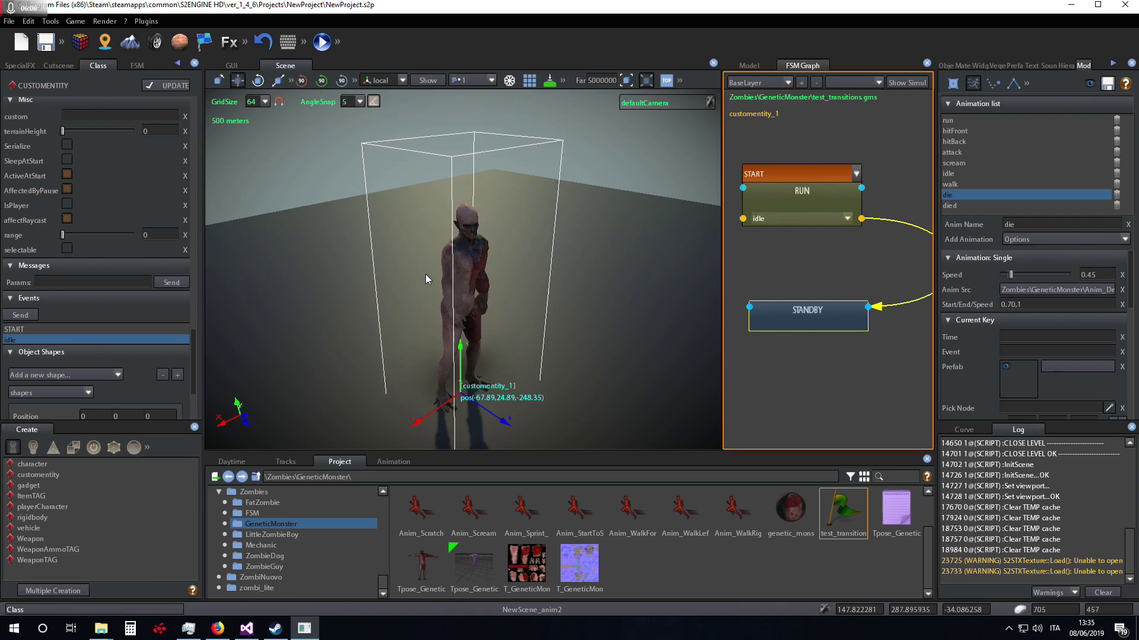
scroll(425, 274, "up", 2)
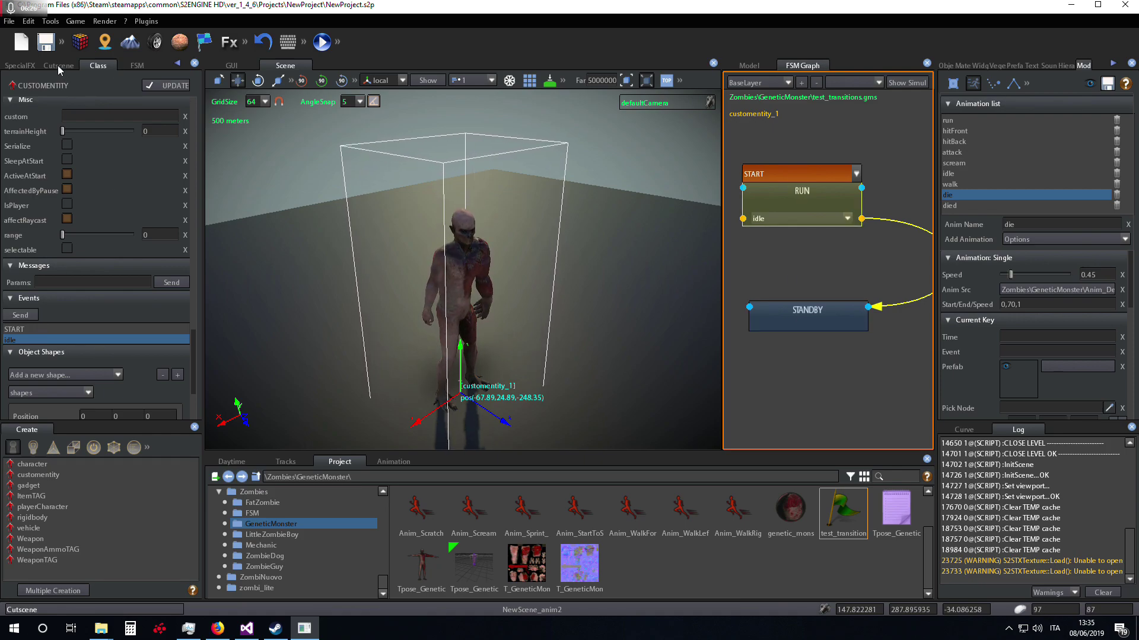
Display RUN's transitions, showing idle leading to STANDBY with no animation assigned
left_click(137, 65)
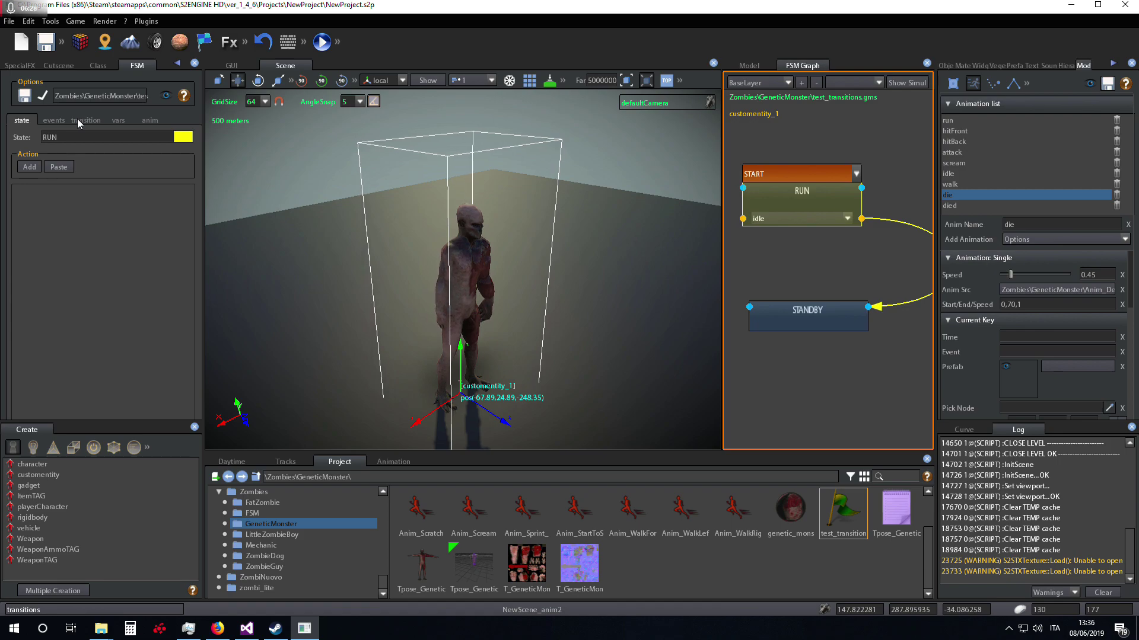
left_click(77, 120)
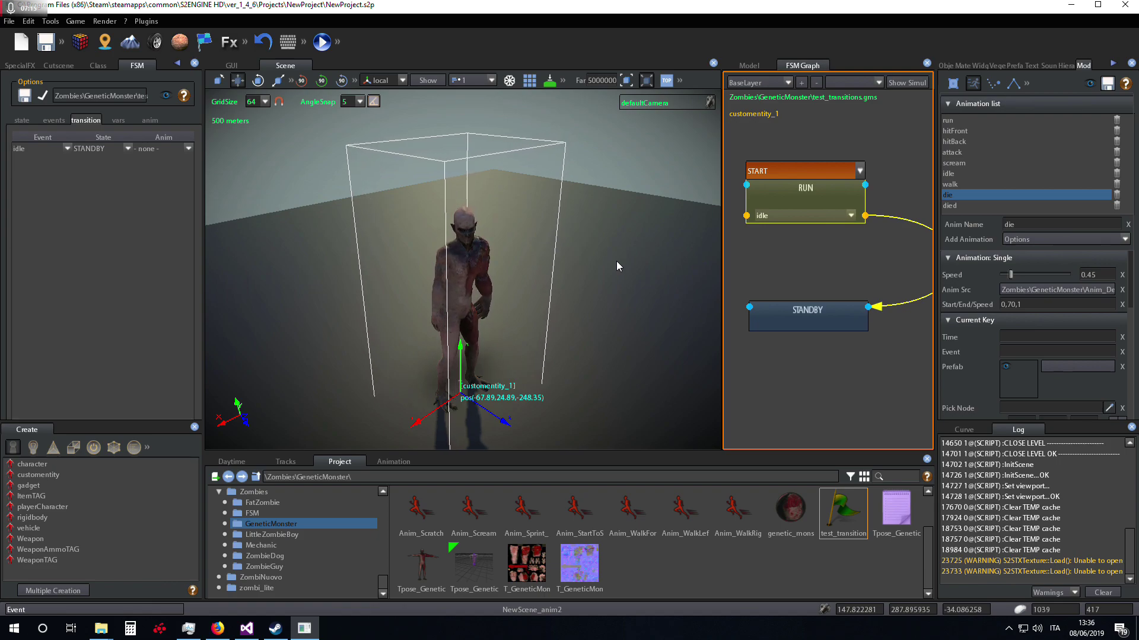
left_click_drag(777, 197, 778, 200)
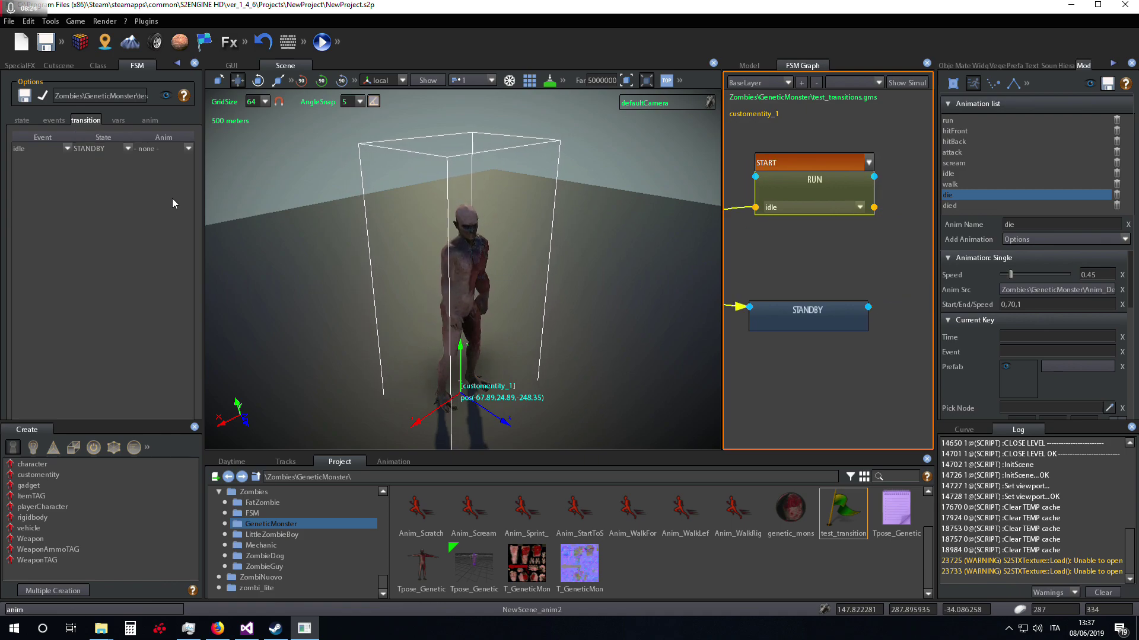
Set the idle → STANDBY transition animation to hitBack and preview hitBack on the model
left_click(189, 148)
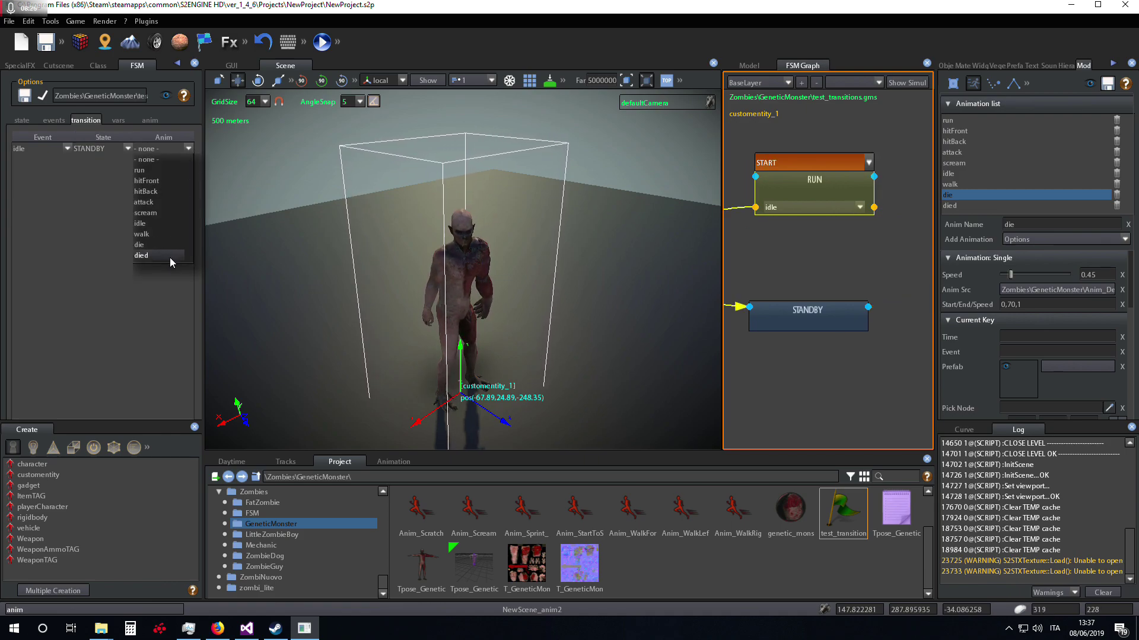
left_click(146, 191)
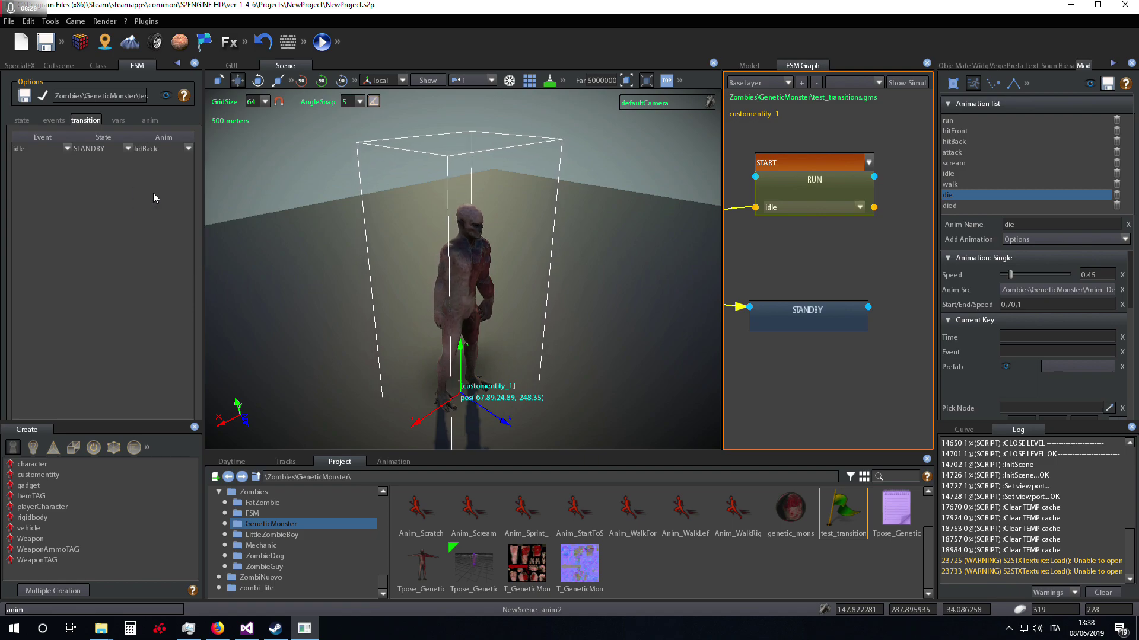
left_click(749, 66)
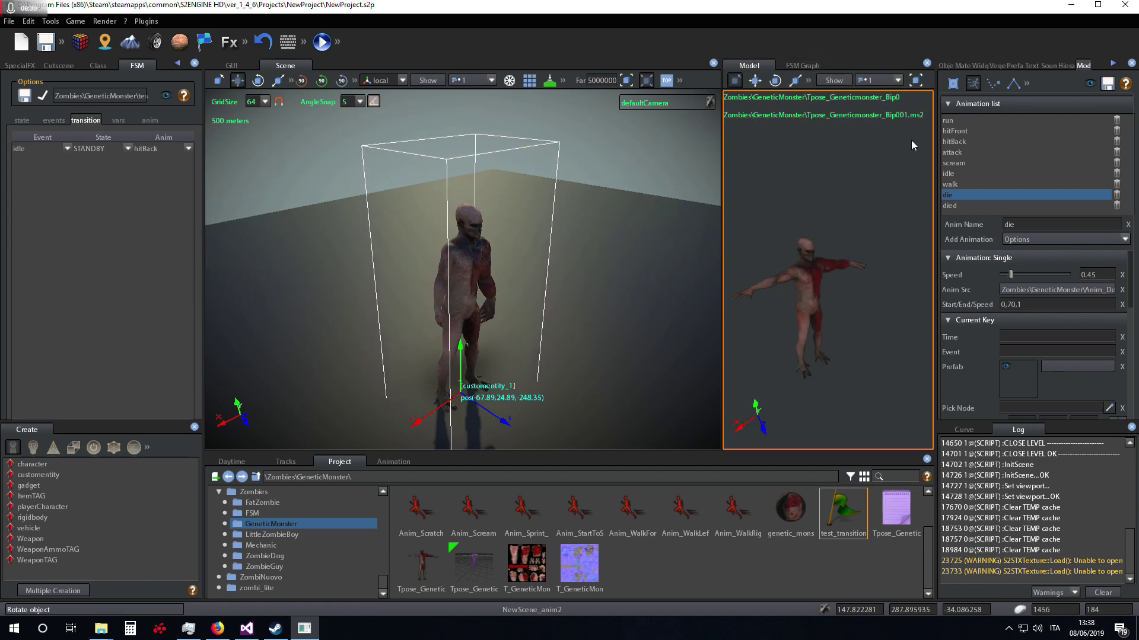
left_click(965, 142)
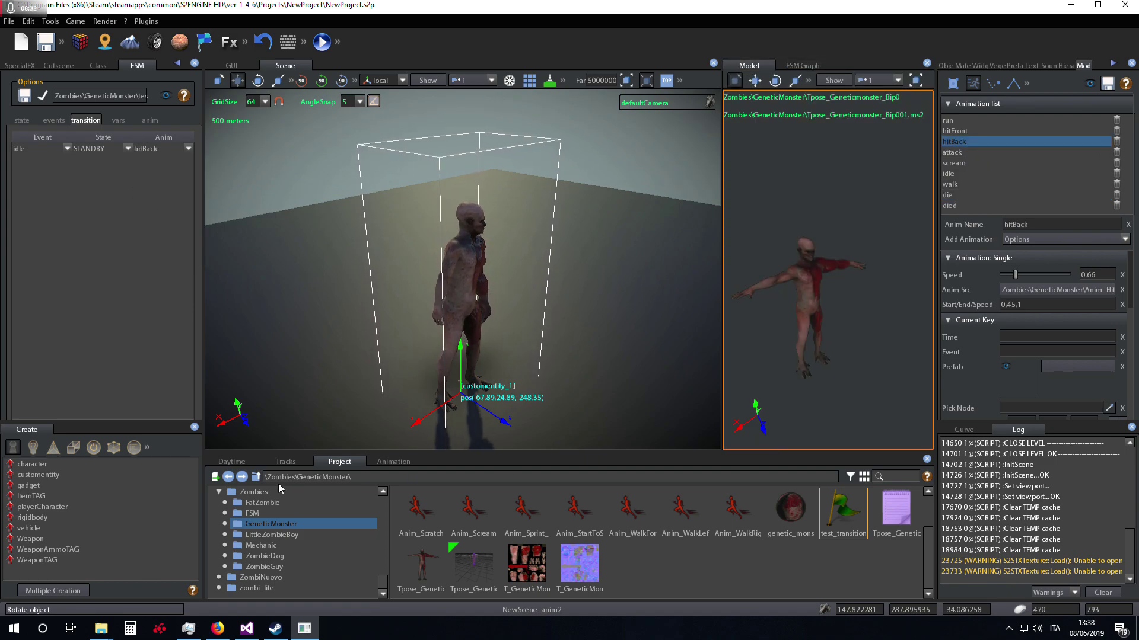
left_click(393, 462)
left_click(334, 484)
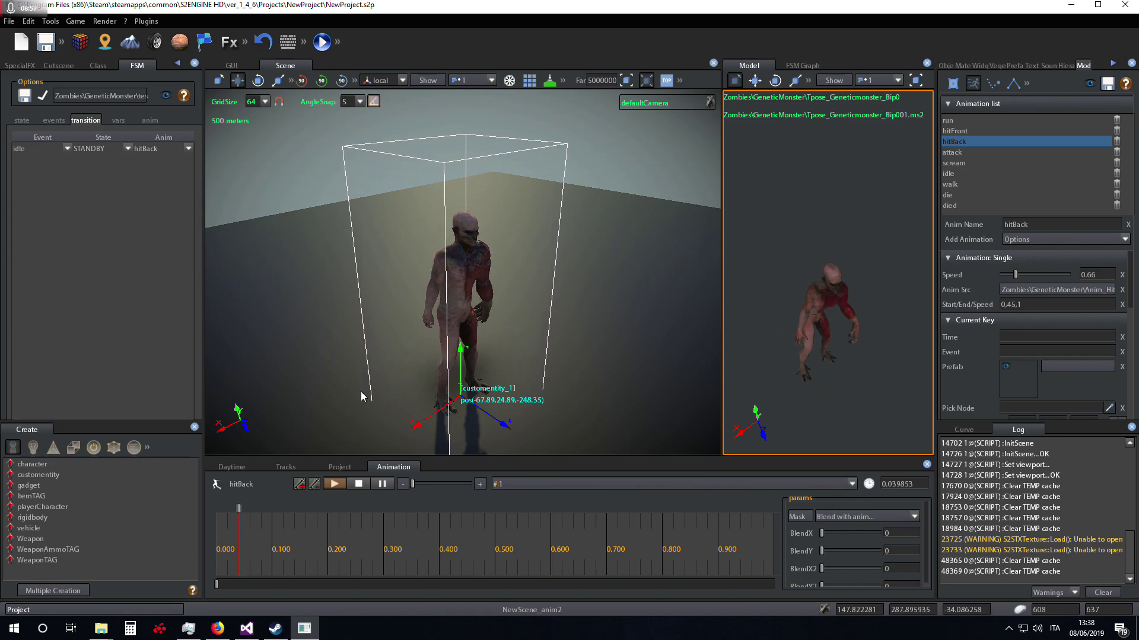
Send idle to the running monster to see hitBack play, then review RUN's transitions
left_click(360, 391)
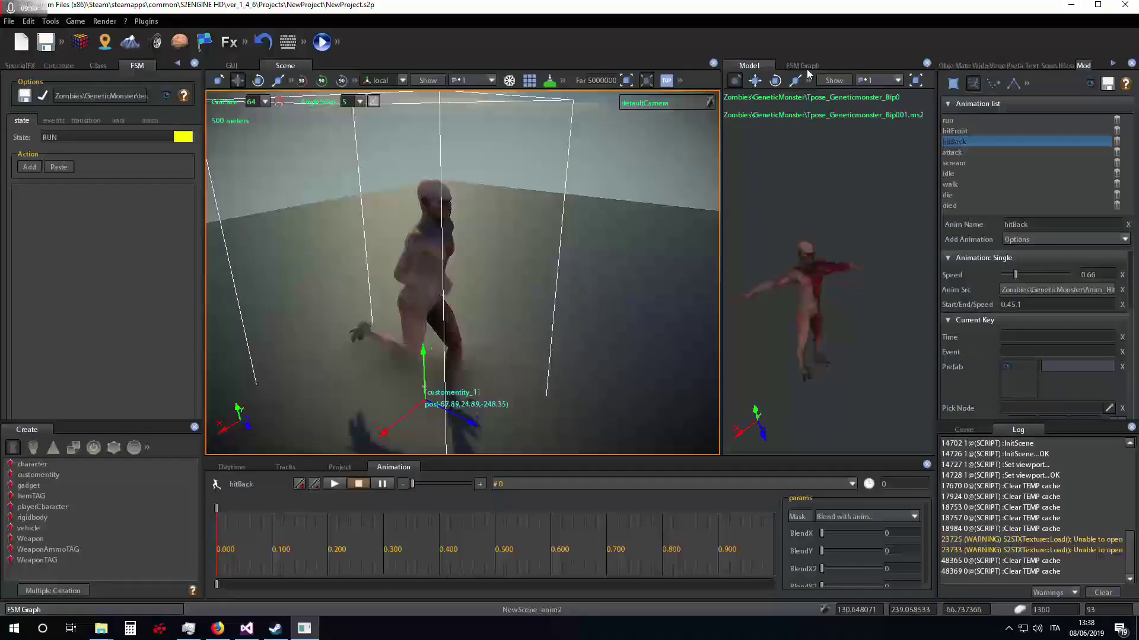
left_click(807, 69)
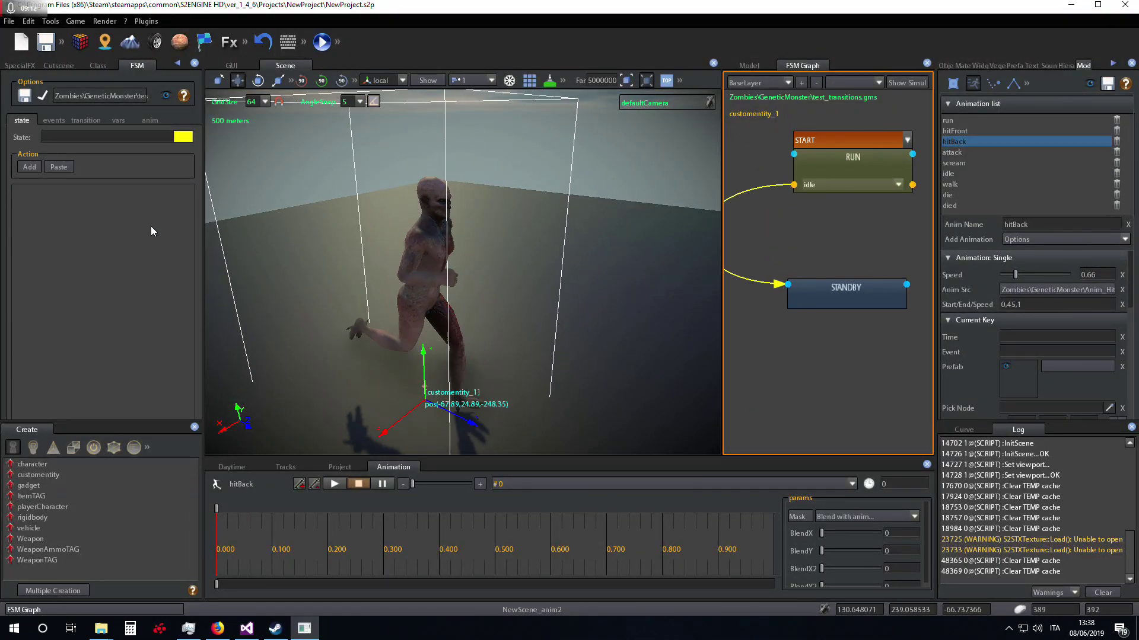
left_click(98, 66)
scroll(101, 247, "down", 10)
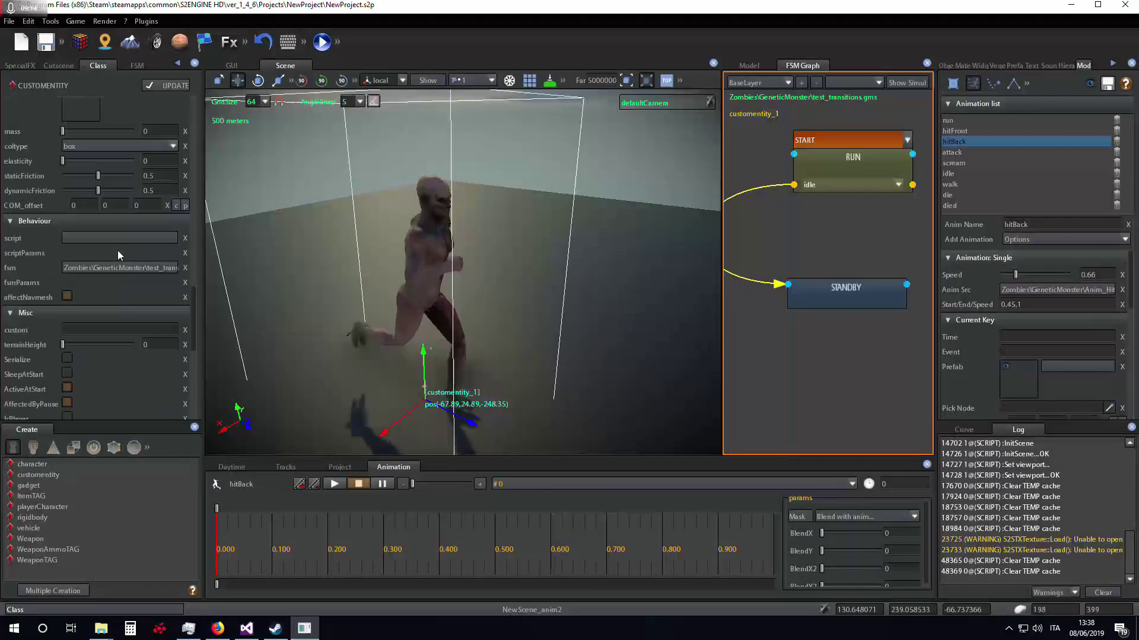
scroll(98, 344, "down", 5)
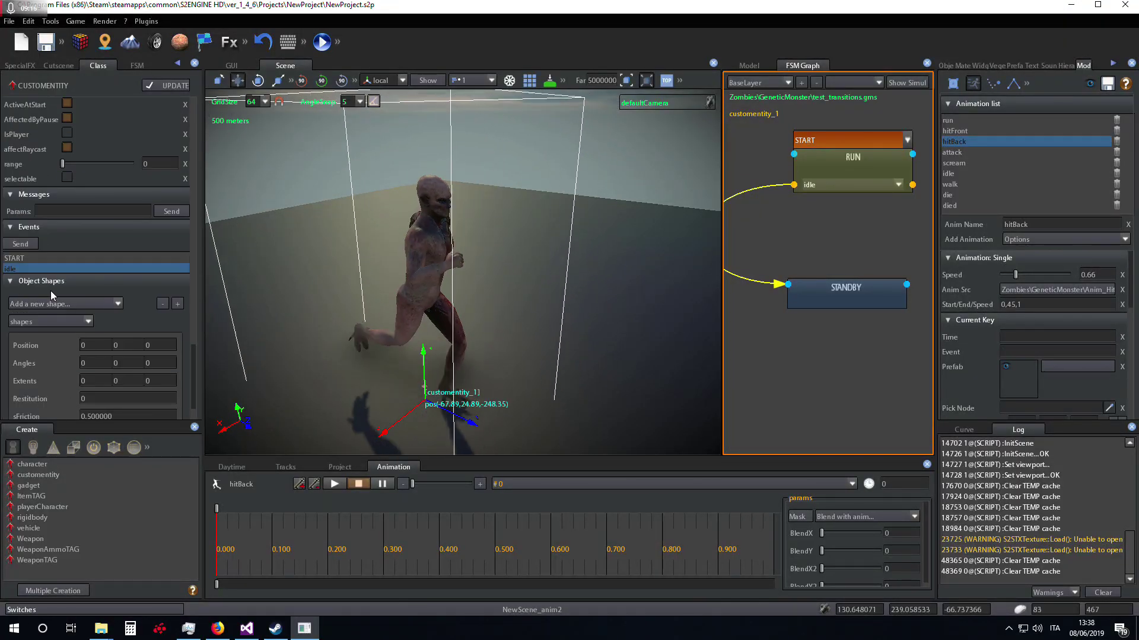
left_click(26, 243)
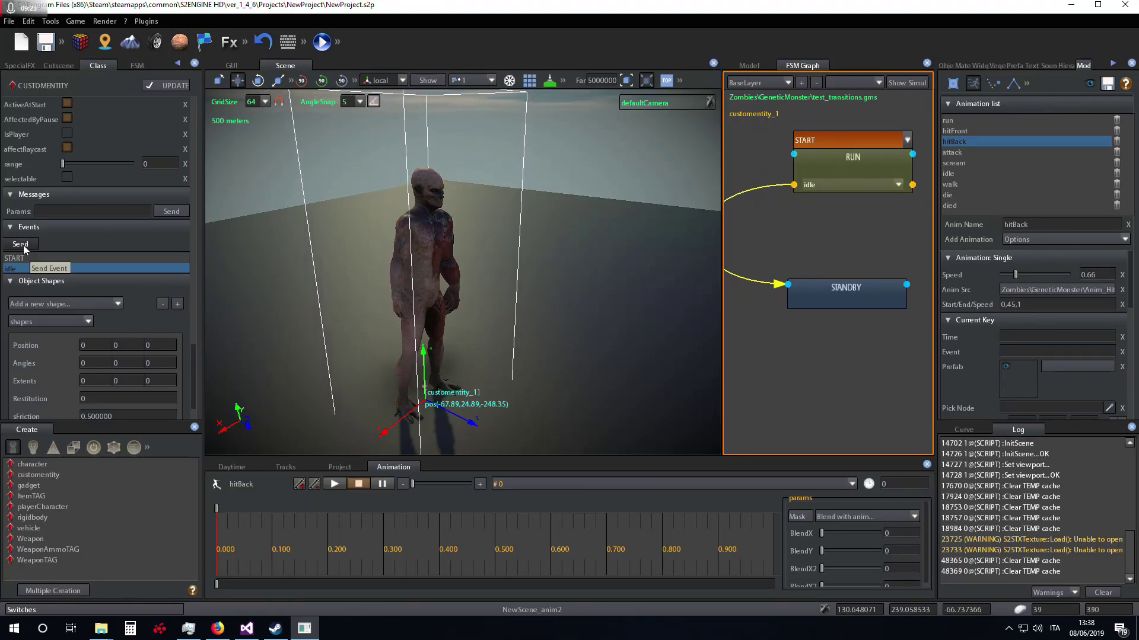
left_click(130, 66)
left_click(86, 120)
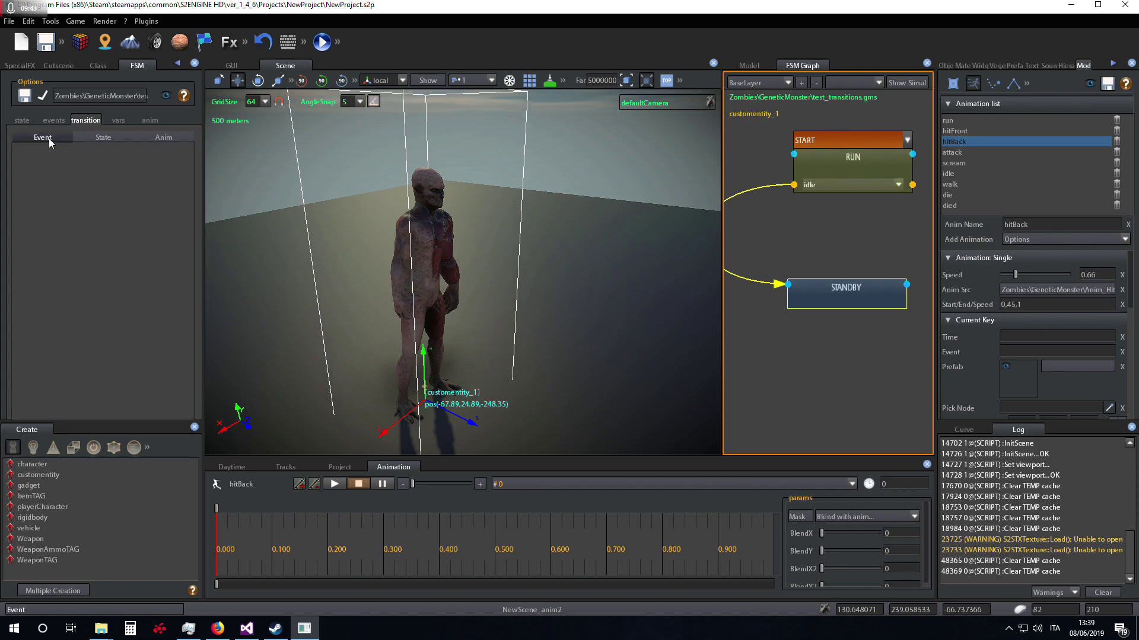
Enable Show Simul, restart the monster at RUN, and watch it switch to STANDBY
left_click(113, 63)
scroll(126, 247, "down", 10)
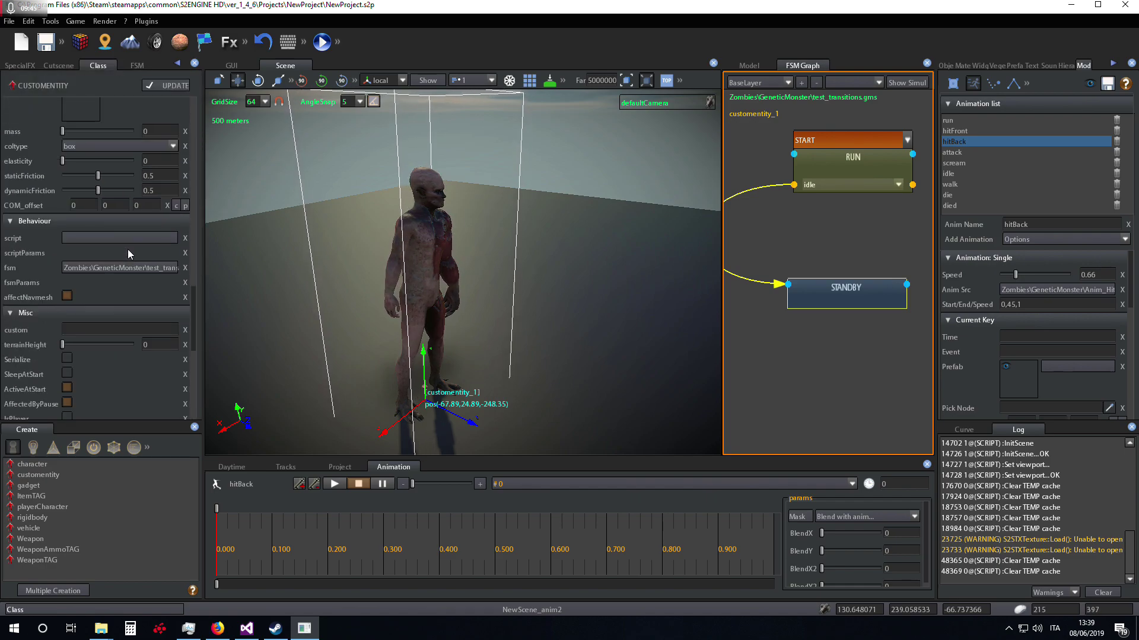
left_click(922, 86)
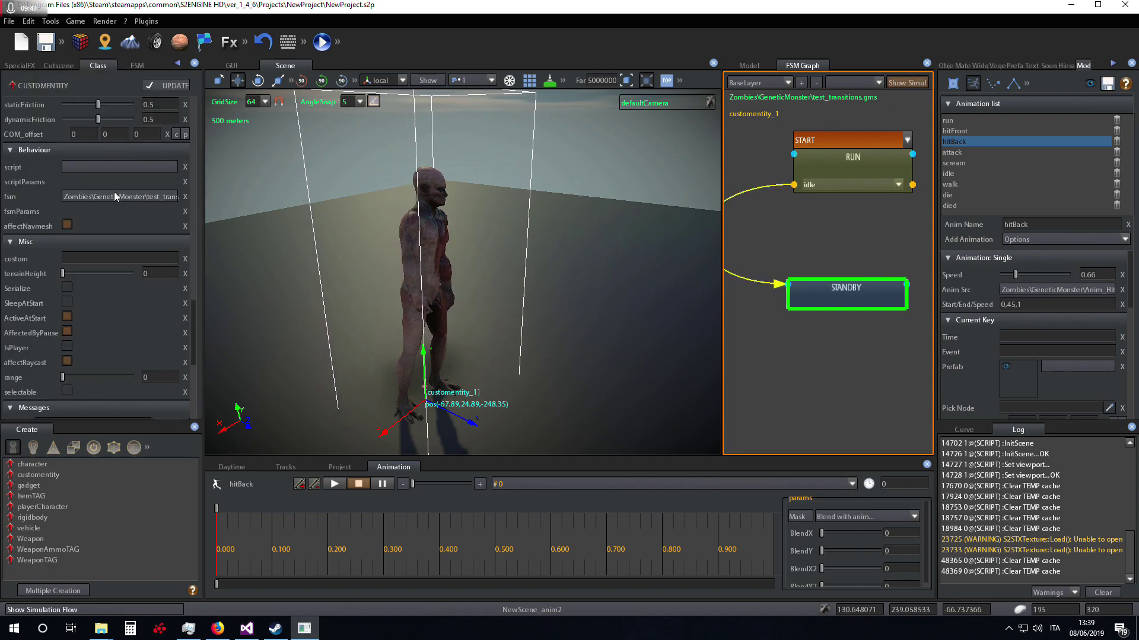
left_click(155, 85)
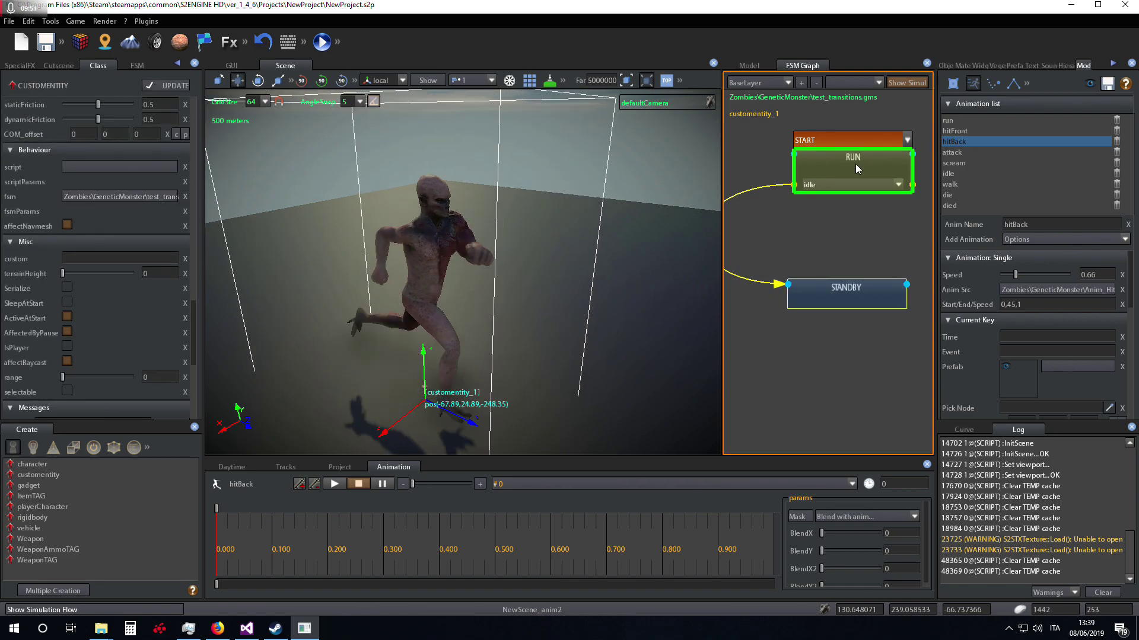
scroll(108, 282, "down", 5)
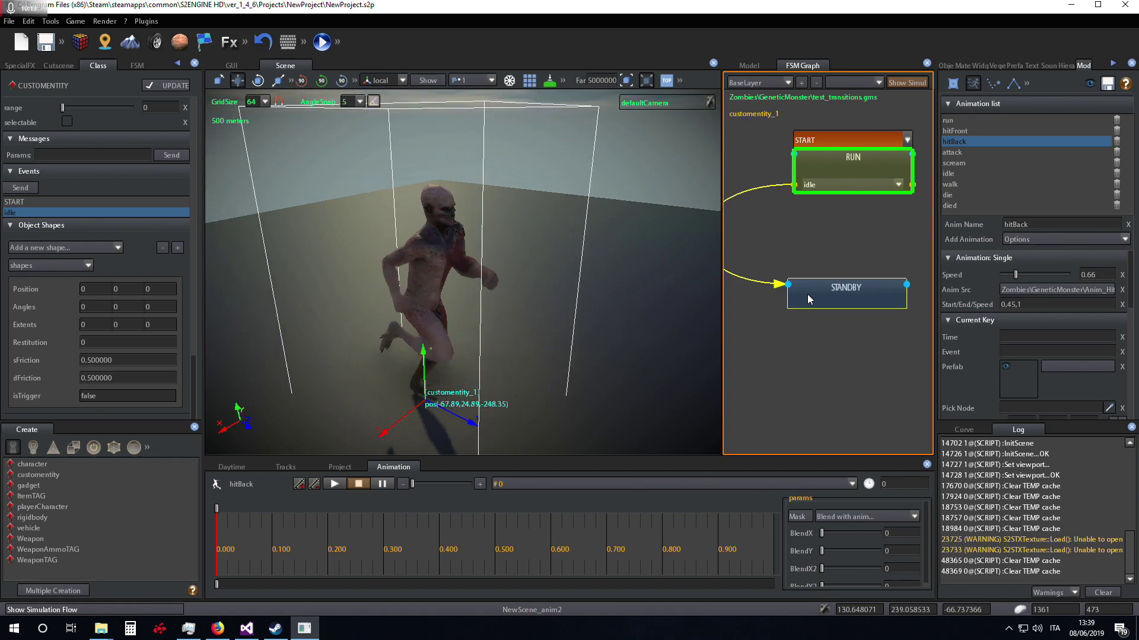
left_click(858, 153)
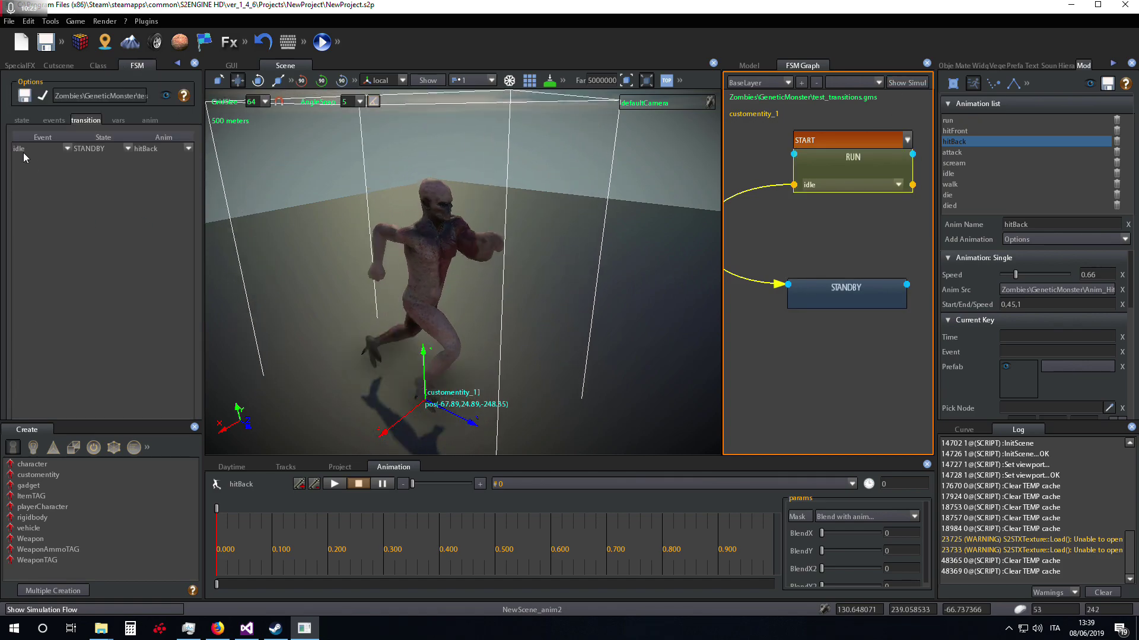
left_click(532, 312)
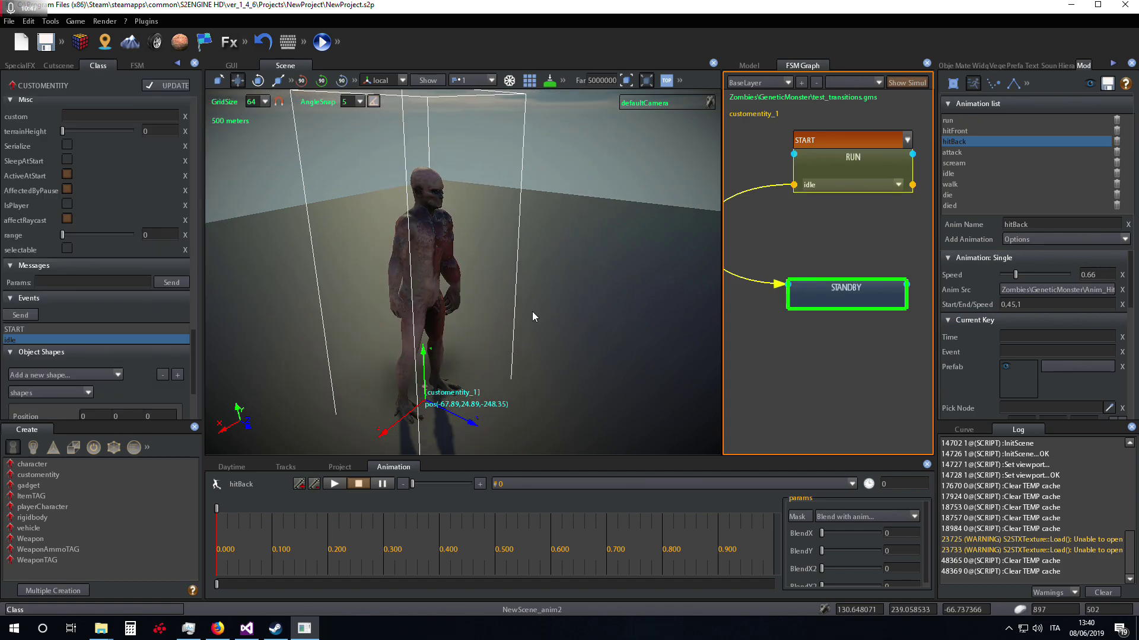